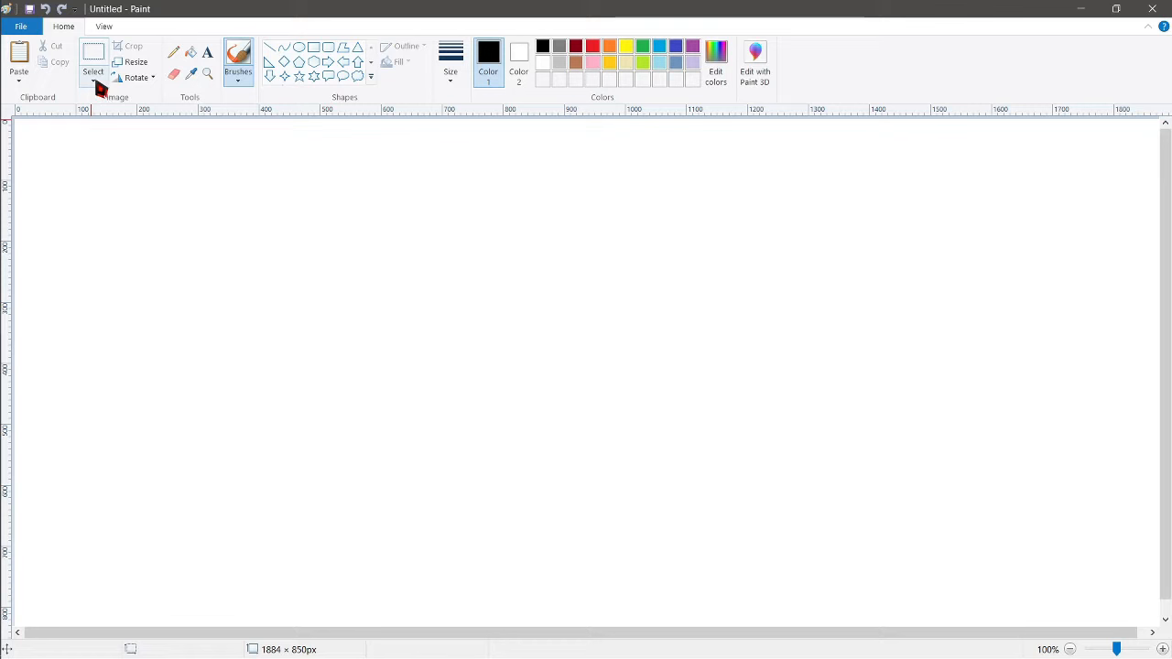
pyautogui.click(94, 83)
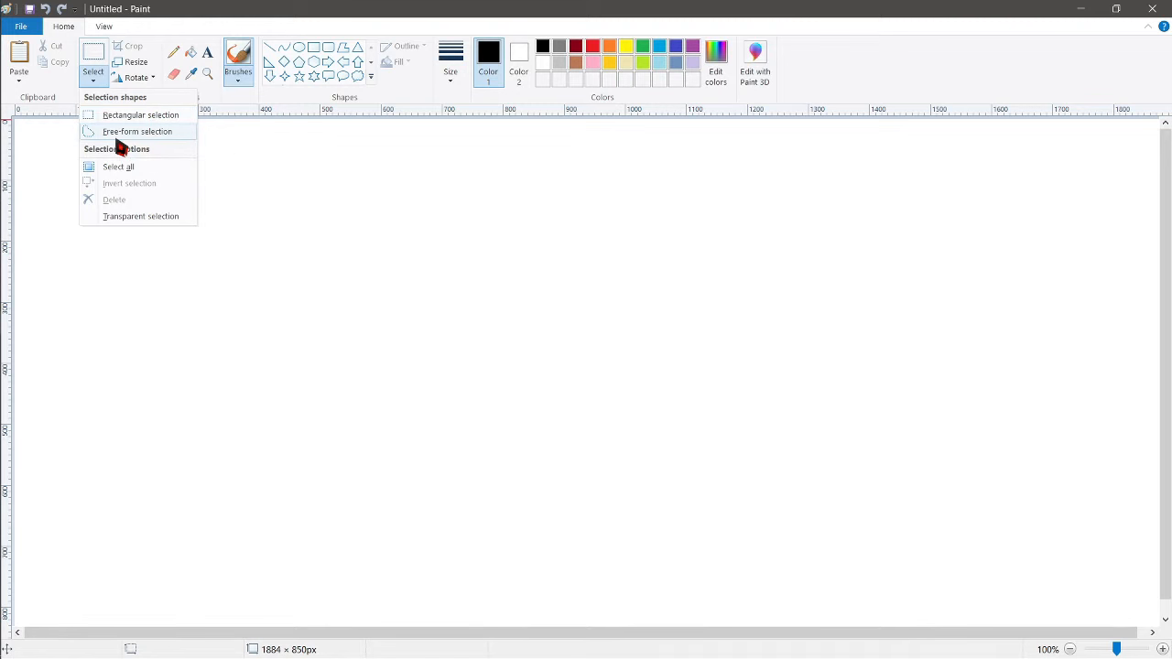
pyautogui.click(266, 106)
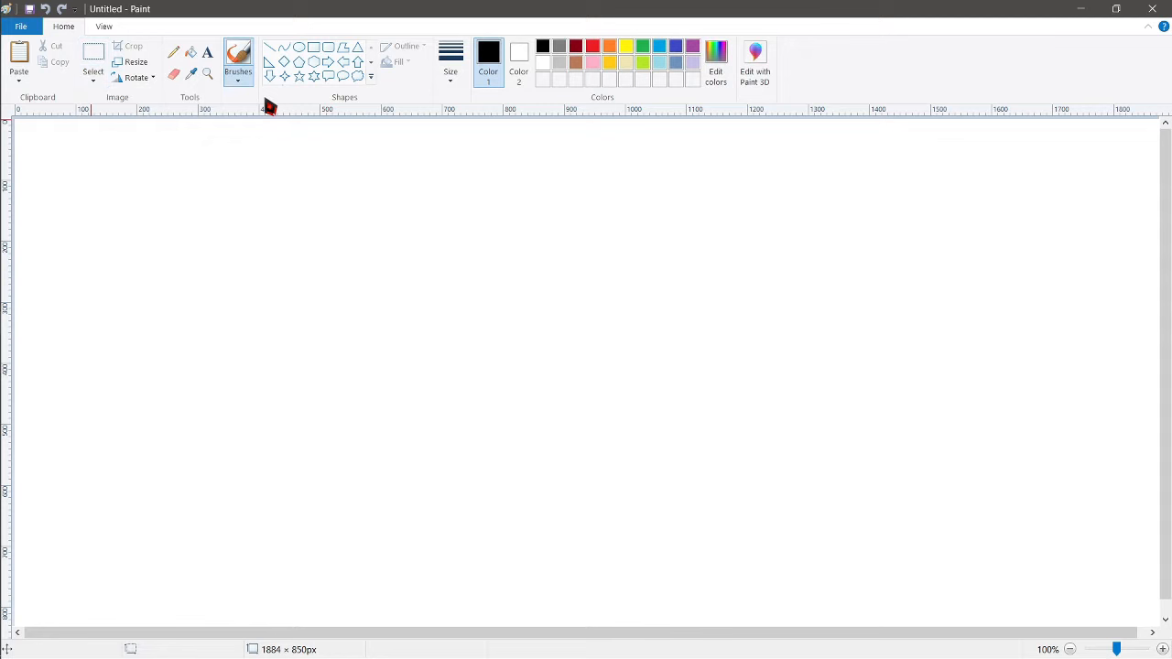
# Step: Draw a black-outlined rectangle about 498 × 337 px in the canvas's upper-left area and fill it with yellow
pyautogui.click(315, 48)
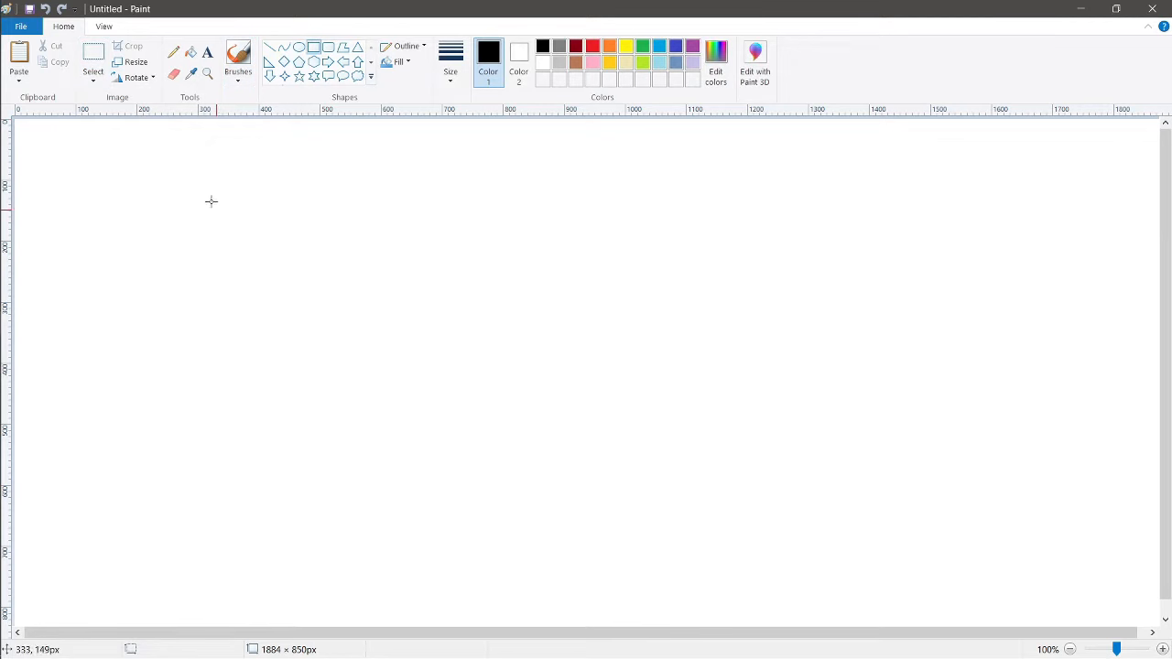
pyautogui.moveTo(191, 172); pyautogui.dragTo(494, 377)
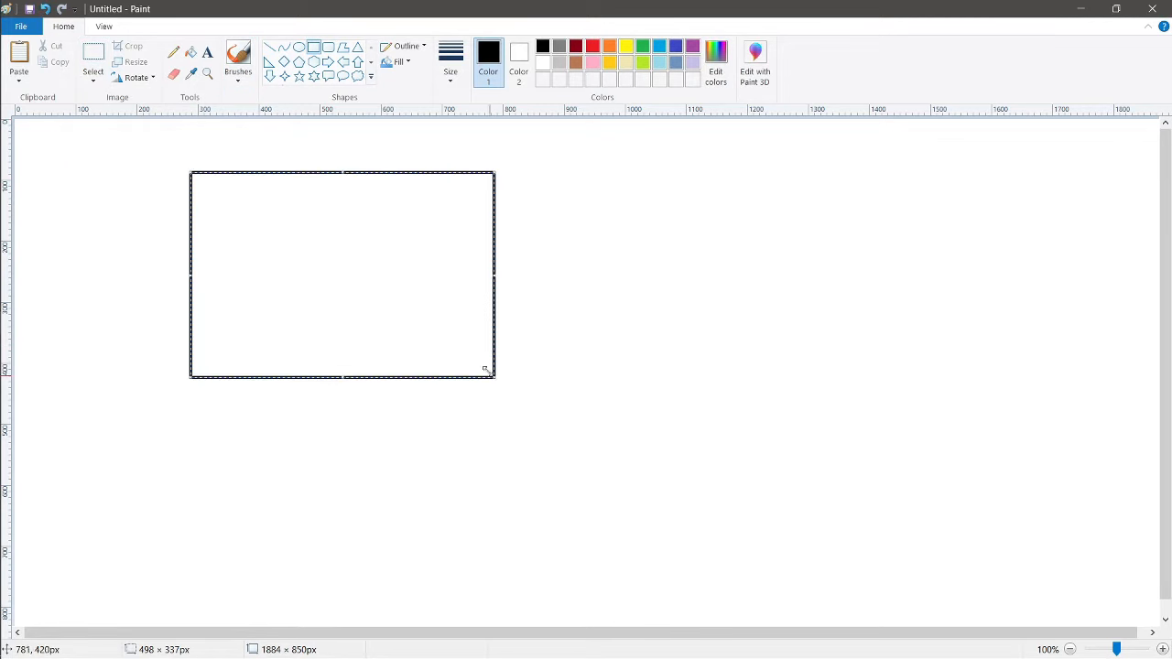
pyautogui.click(191, 52)
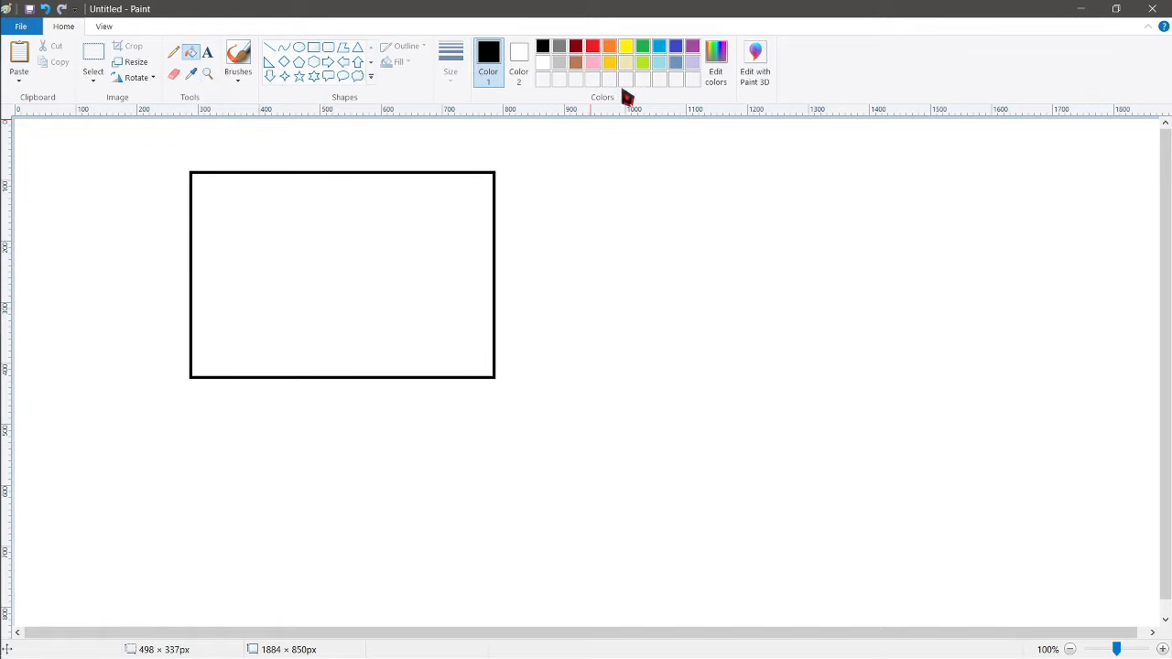
pyautogui.click(626, 46)
pyautogui.click(359, 217)
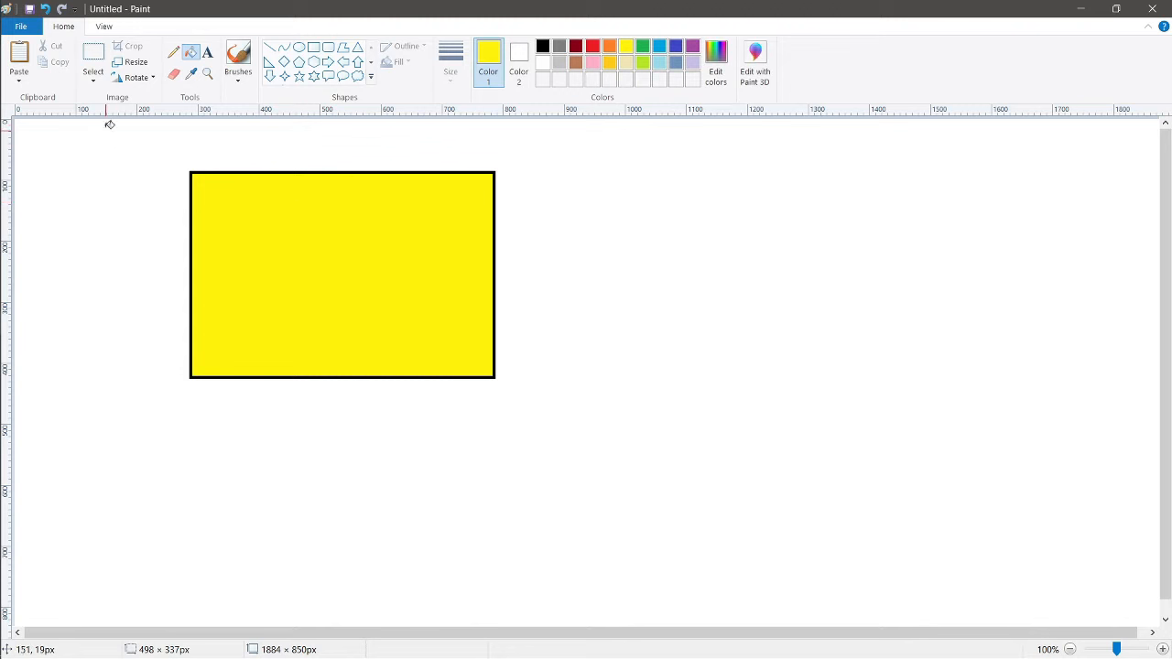
# Step: Enclose the yellow rectangle in a rectangular selection and move it to the right side of the canvas
pyautogui.click(100, 83)
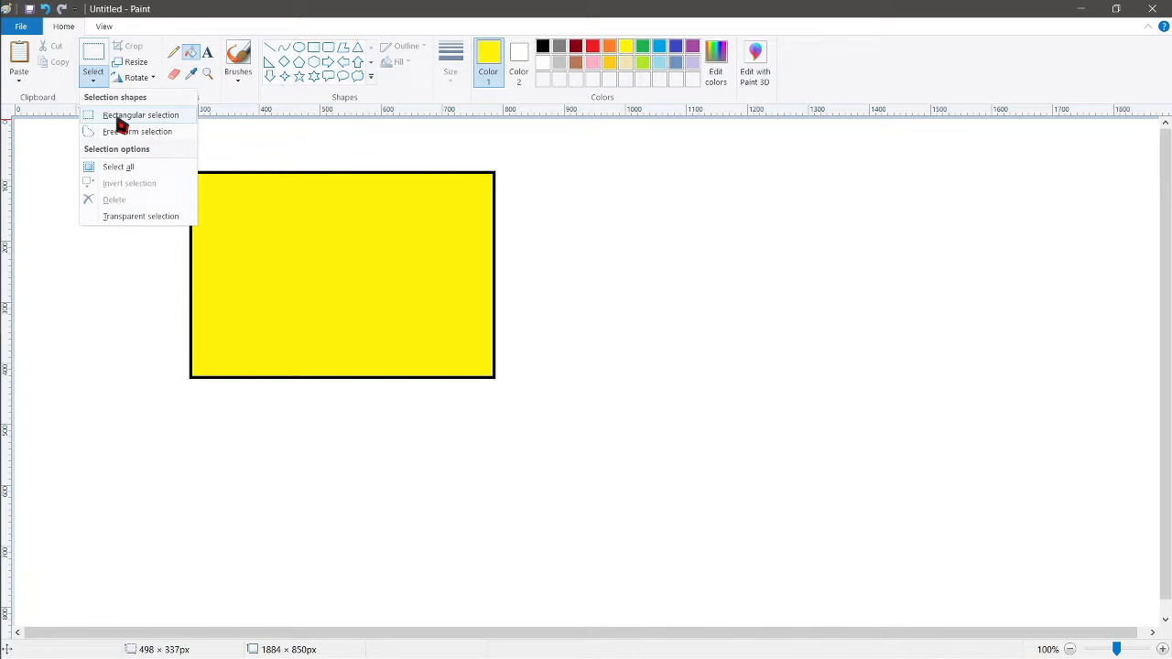
pyautogui.click(121, 117)
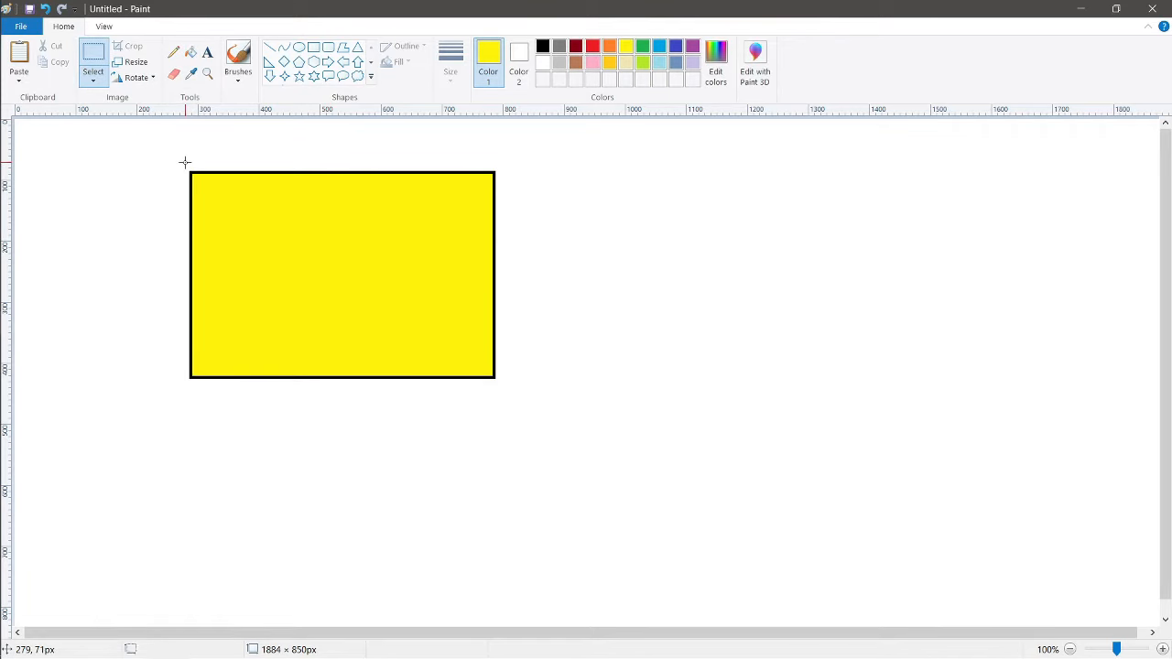
pyautogui.moveTo(236, 272); pyautogui.dragTo(330, 360)
pyautogui.moveTo(500, 388); pyautogui.dragTo(505, 387)
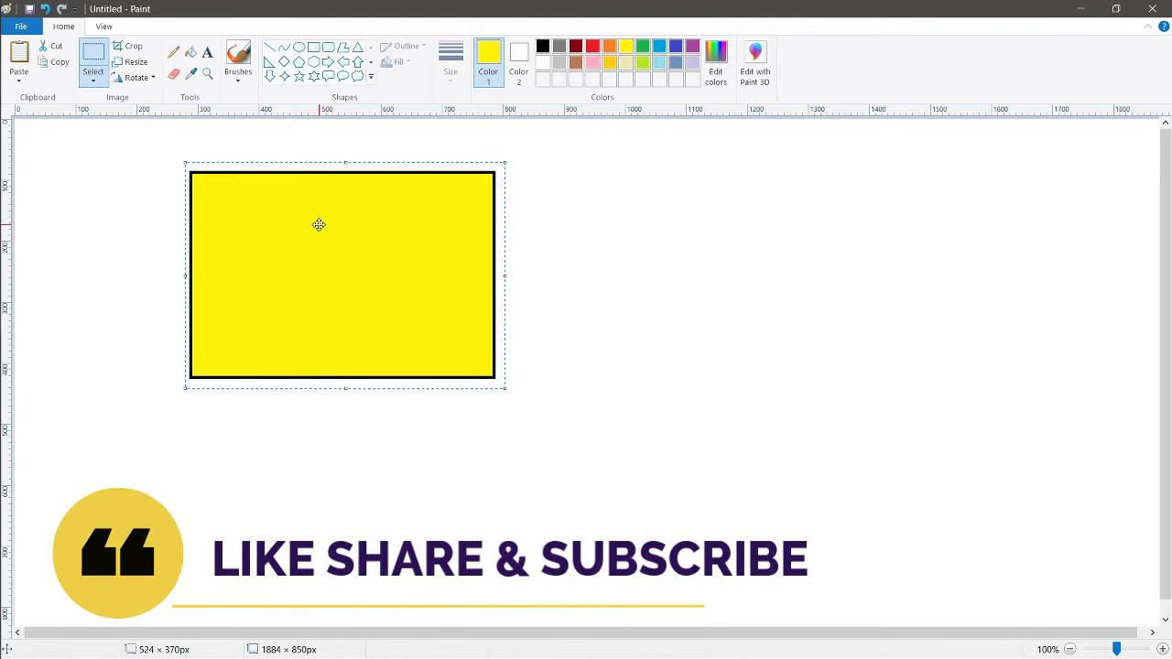
pyautogui.moveTo(359, 250); pyautogui.dragTo(837, 293)
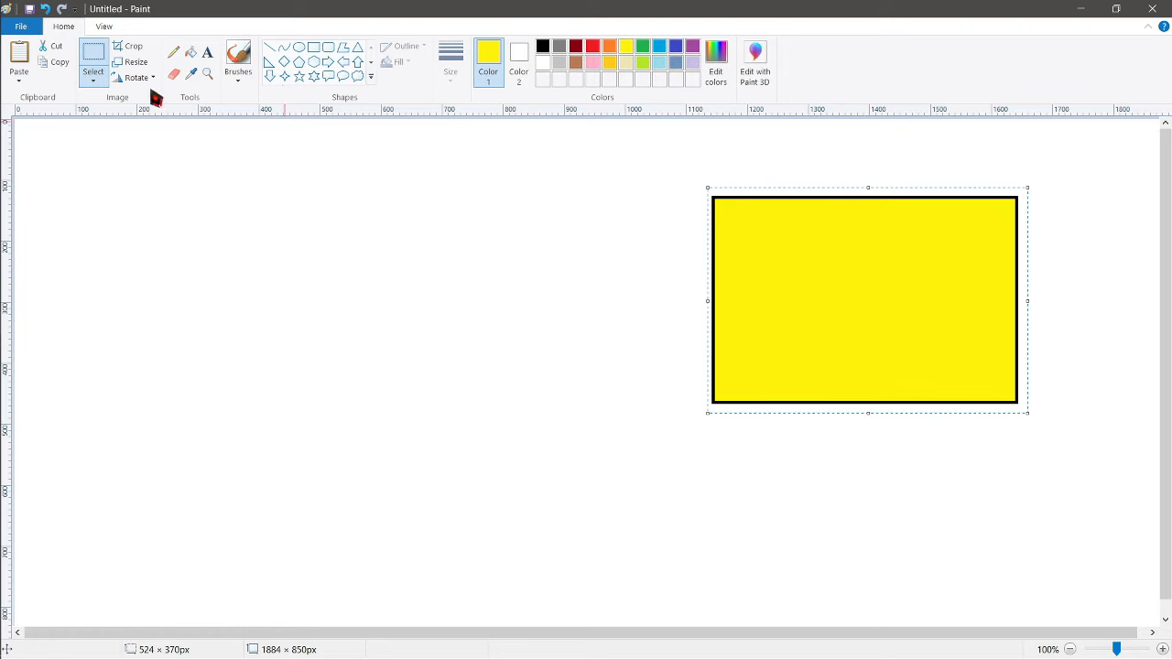
pyautogui.click(58, 63)
pyautogui.click(99, 84)
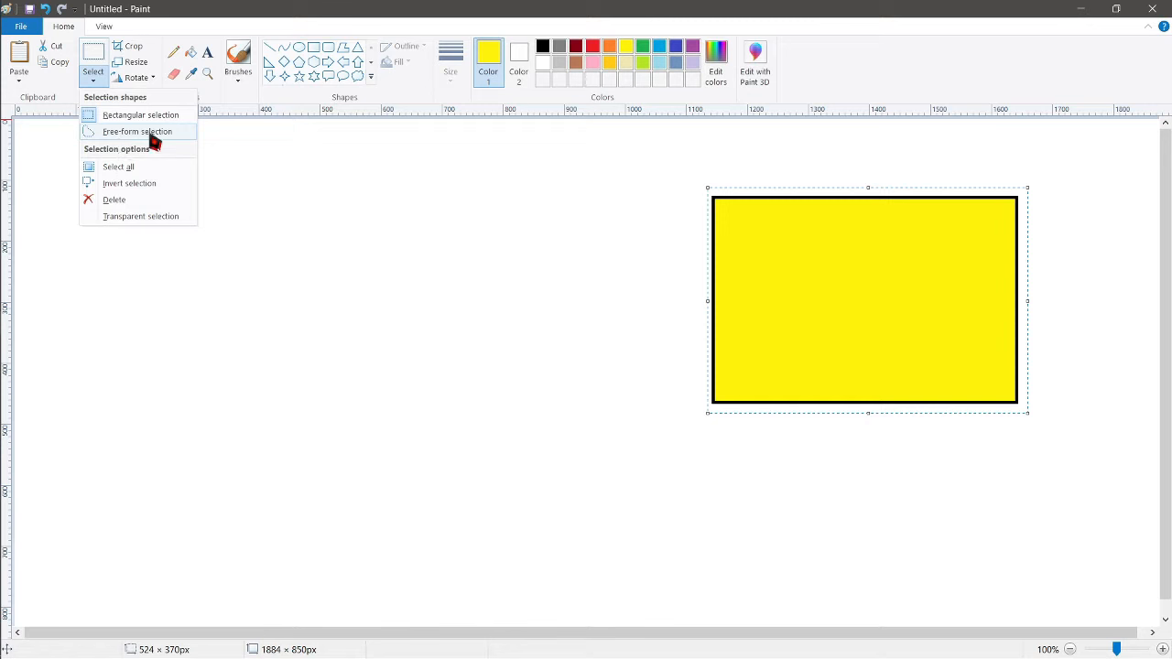
pyautogui.click(413, 102)
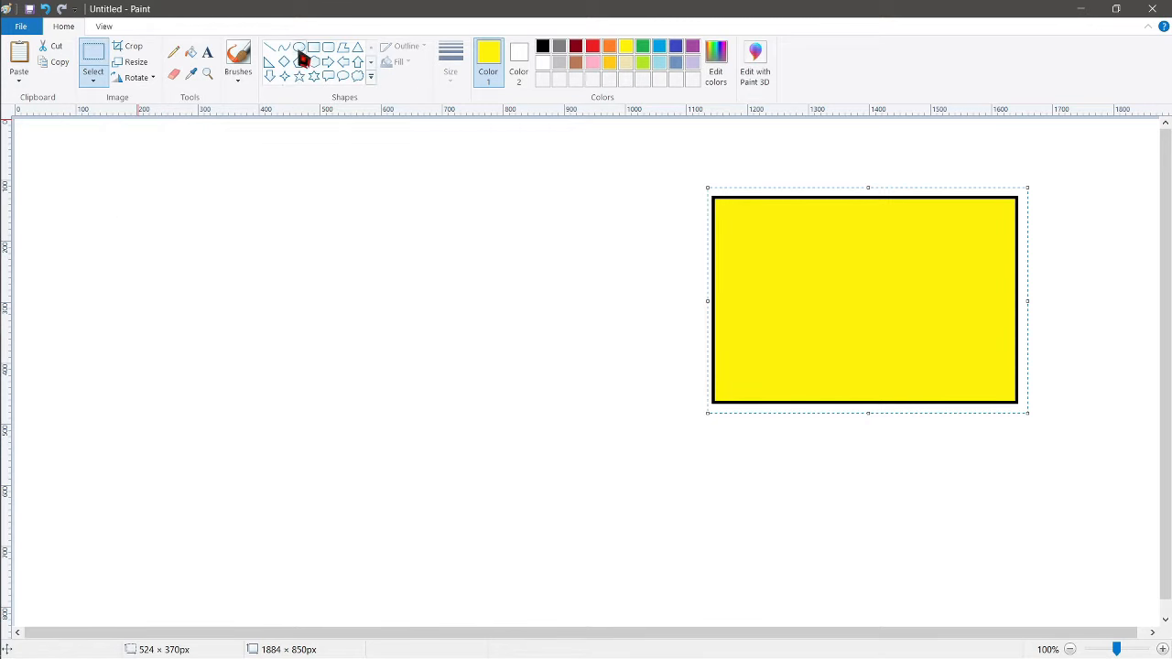
# Step: Draw a yellow-outlined ellipse about 335 × 323 px on the canvas's left half with a diamond about 176 × 176 px inside it
pyautogui.click(298, 48)
pyautogui.moveTo(252, 230); pyautogui.dragTo(456, 426)
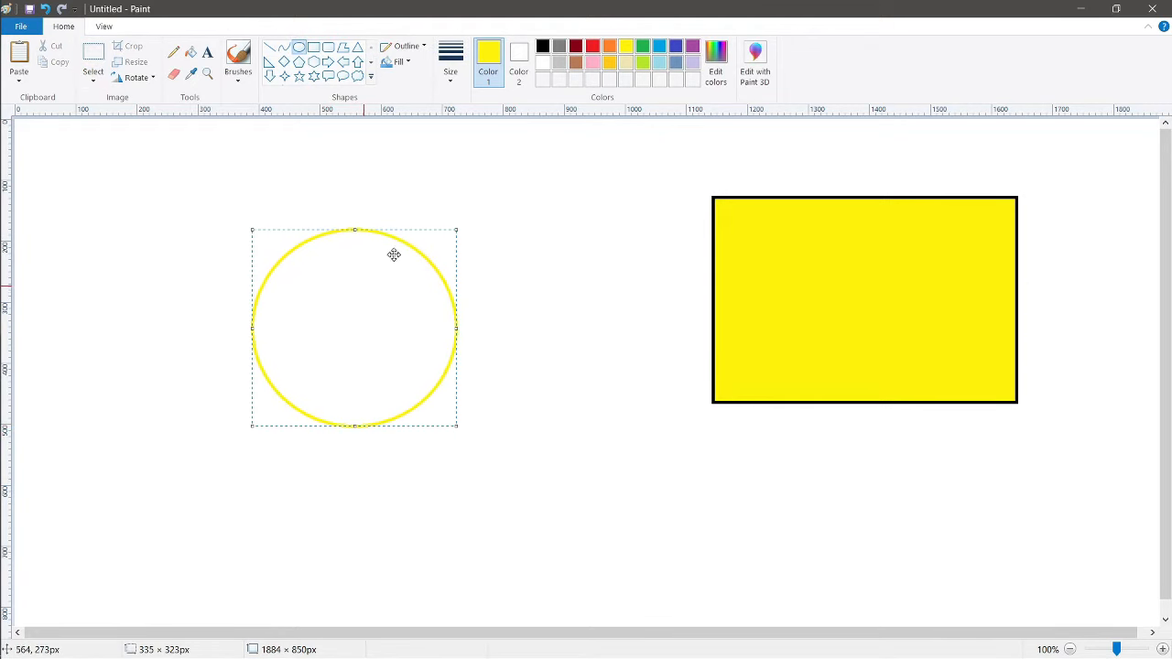
pyautogui.click(284, 61)
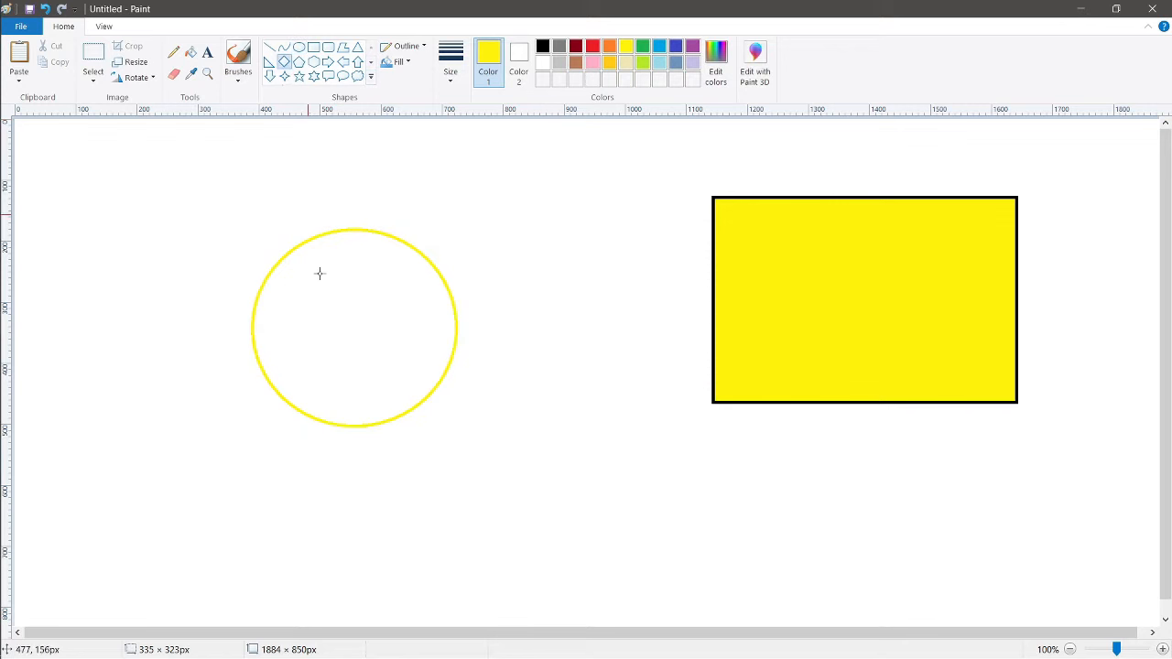
pyautogui.moveTo(304, 278); pyautogui.dragTo(411, 385)
# Step: Fill the ellipse around the diamond with green and the diamond itself with indigo
pyautogui.click(191, 52)
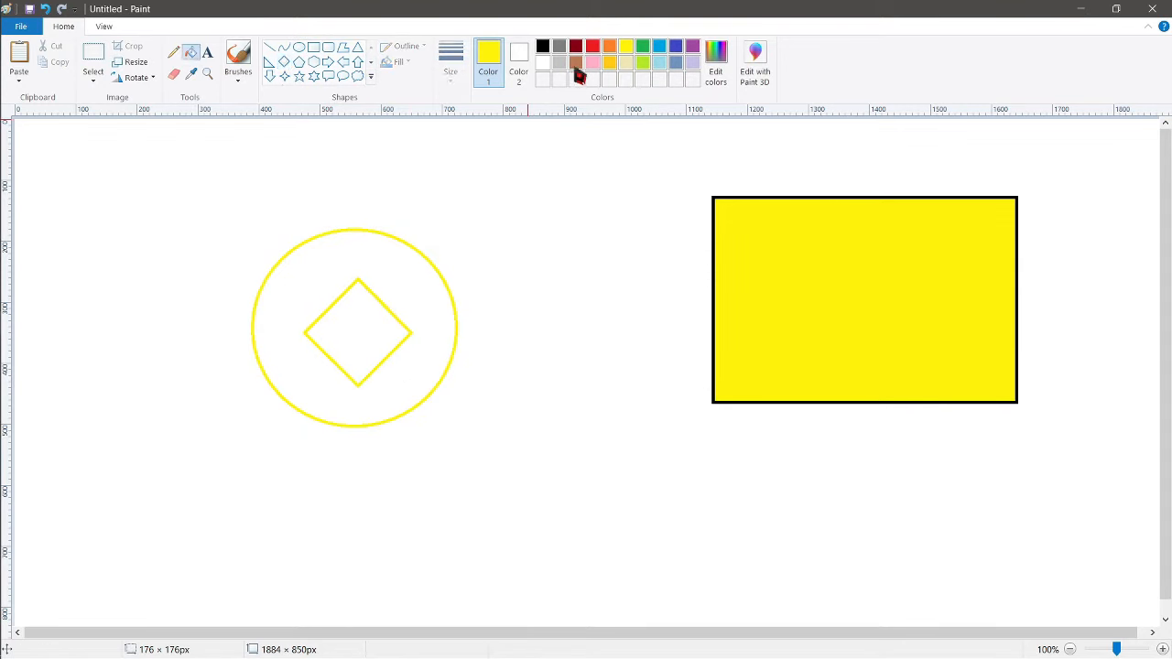
pyautogui.click(642, 46)
pyautogui.click(387, 282)
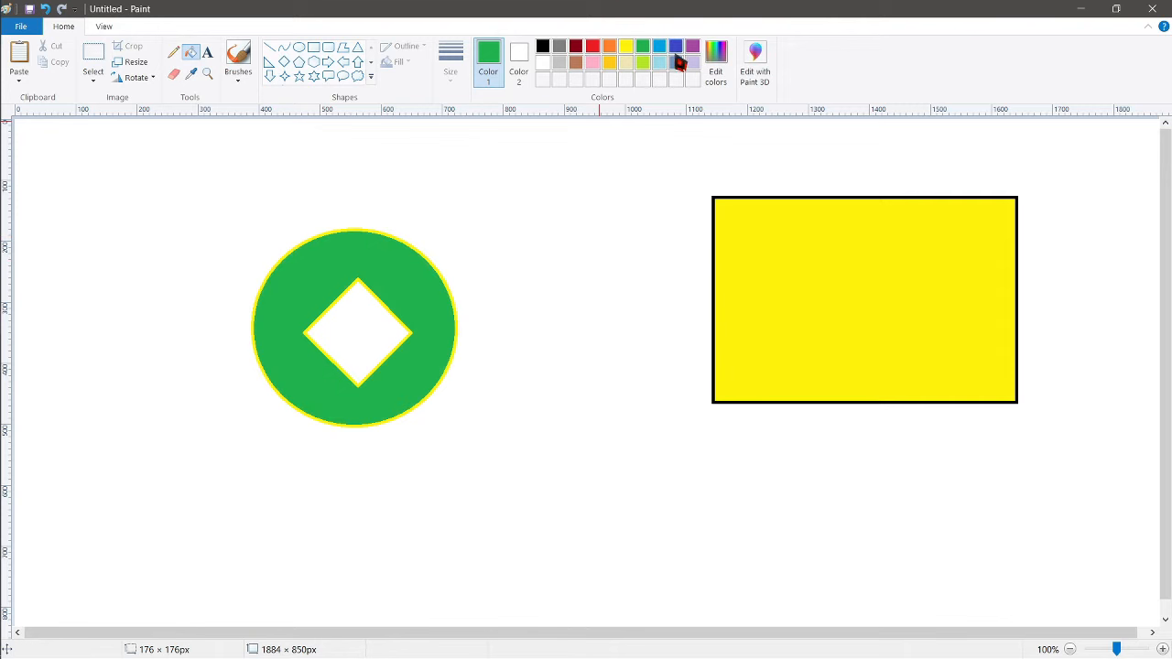
pyautogui.click(676, 47)
pyautogui.click(354, 332)
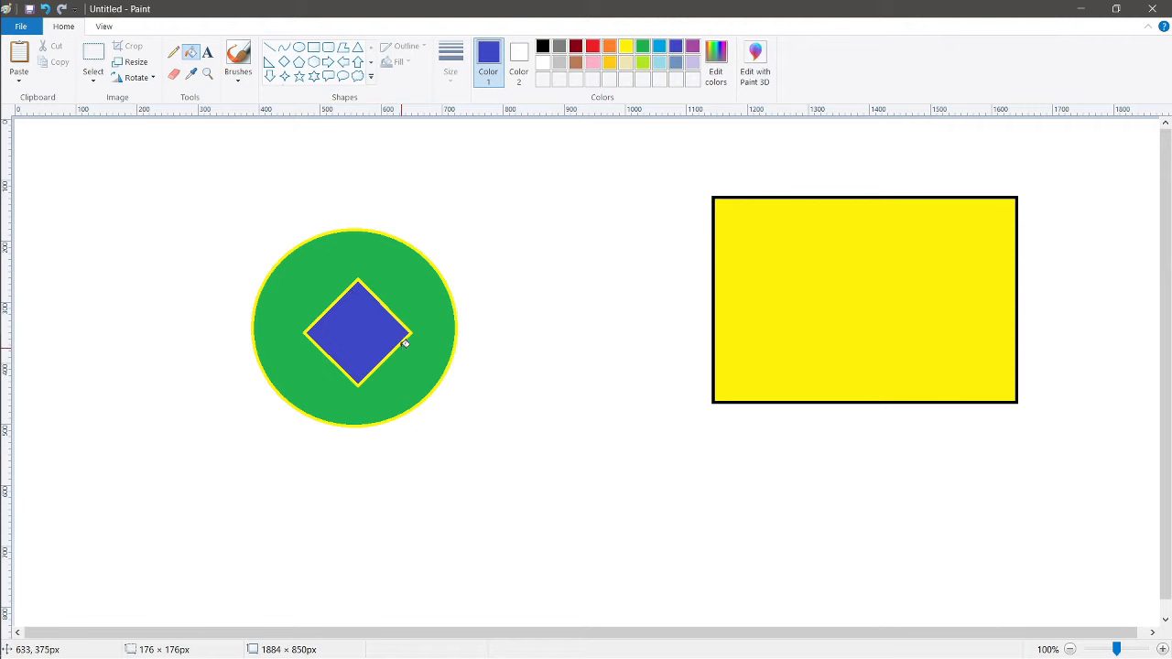
# Step: Copy the diamond with a free-form selection traced around it and place the pasted duplicate between the ellipse and the rectangle, near the canvas's upper edge
pyautogui.click(94, 80)
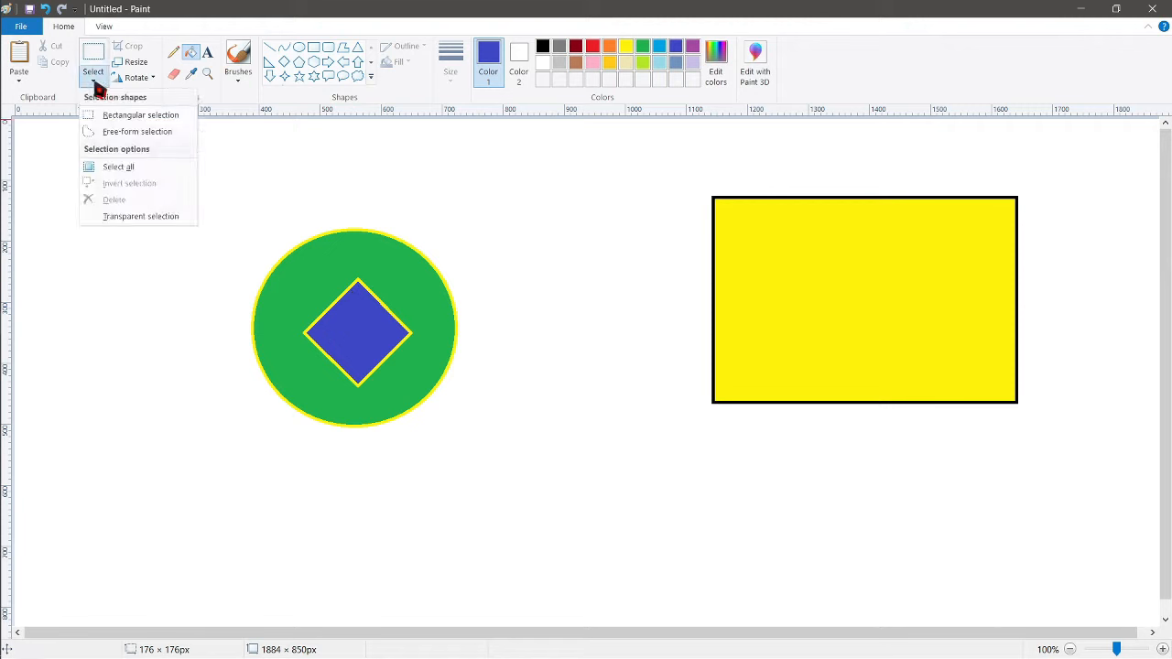
pyautogui.click(117, 133)
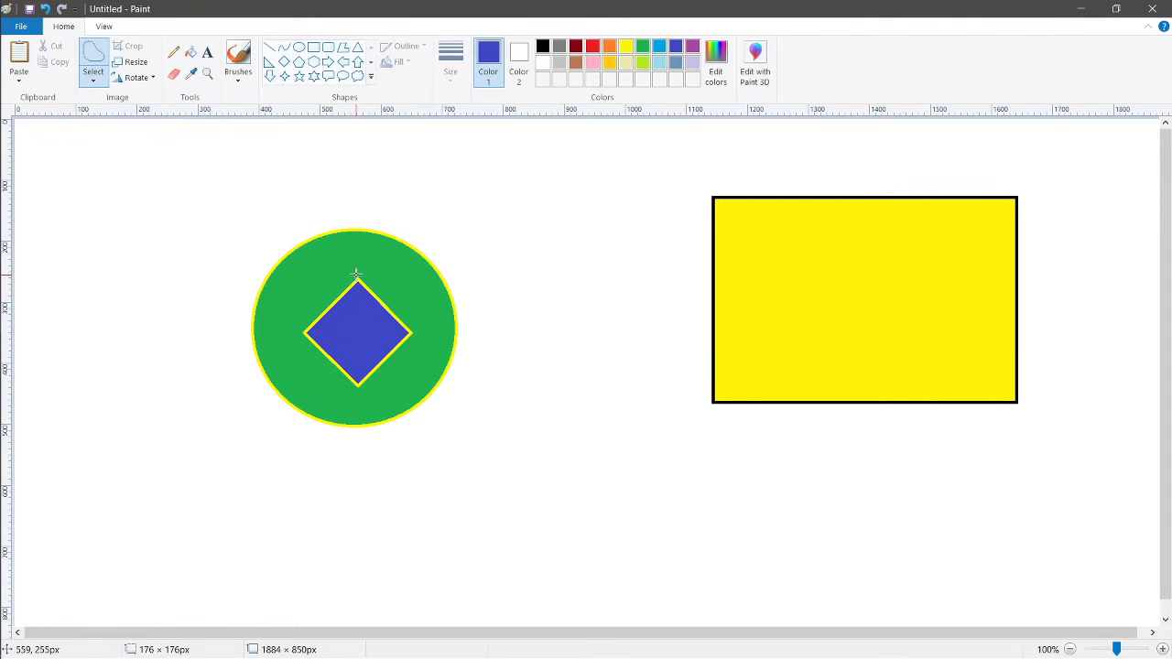
pyautogui.moveTo(356, 274); pyautogui.dragTo(347, 278)
pyautogui.moveTo(332, 384)
pyautogui.mouseDown()
pyautogui.moveTo(377, 389)
pyautogui.moveTo(416, 344)
pyautogui.moveTo(411, 316)
pyautogui.mouseUp()
pyautogui.moveTo(362, 275); pyautogui.dragTo(347, 278)
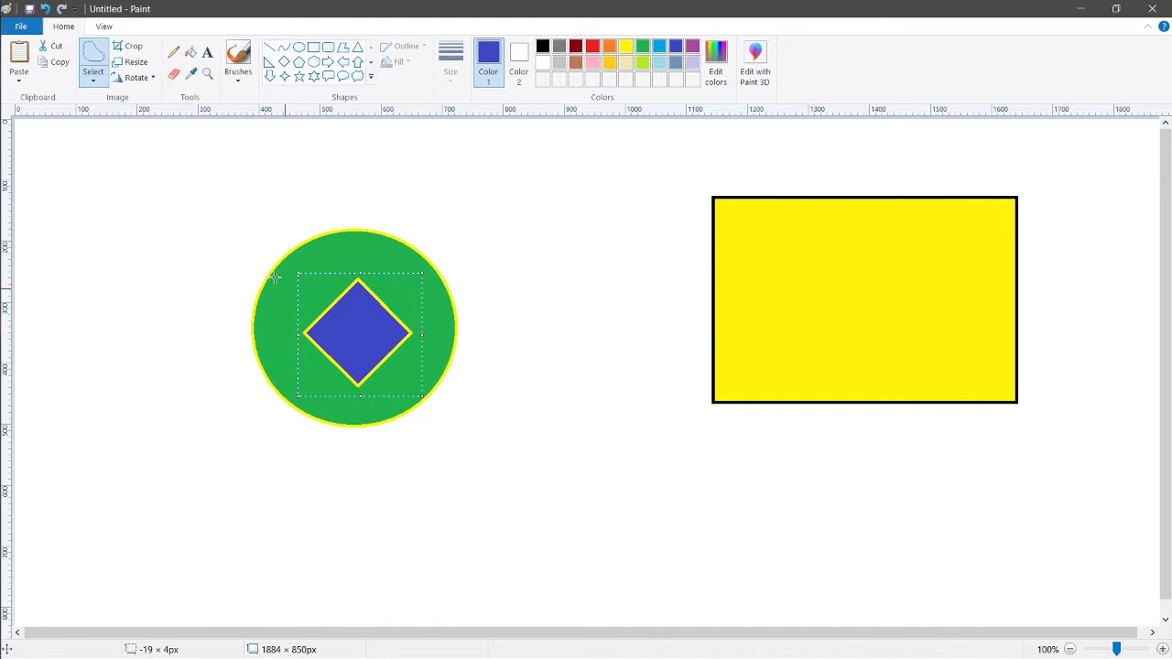
pyautogui.click(55, 64)
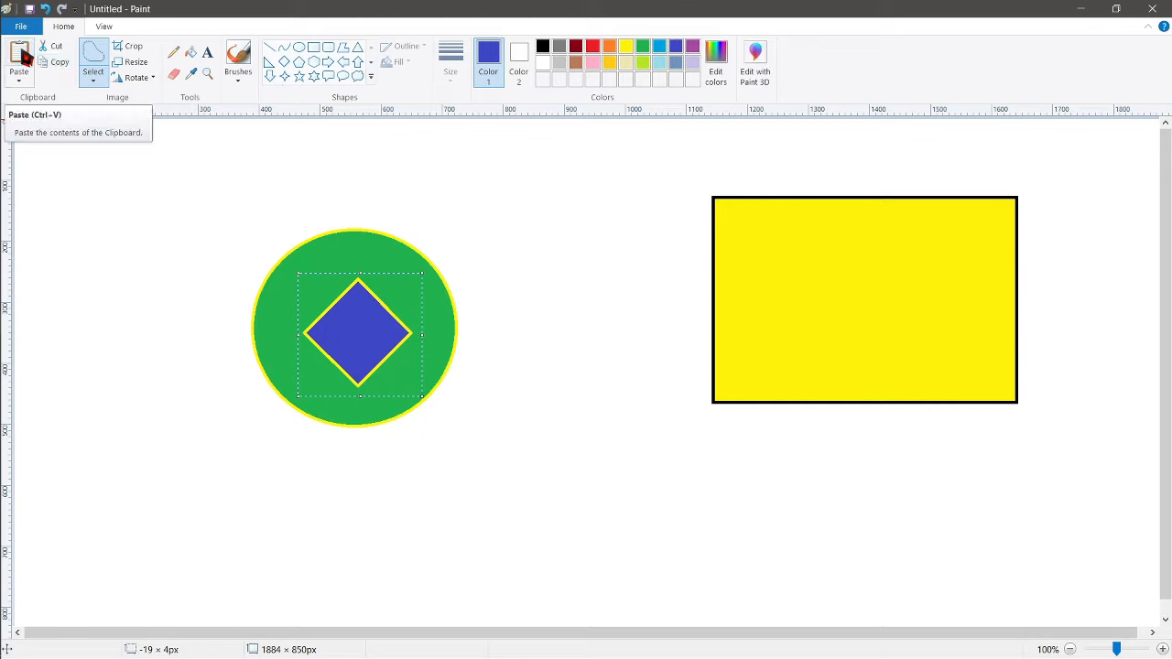
pyautogui.click(18, 57)
pyautogui.moveTo(76, 172); pyautogui.dragTo(573, 189)
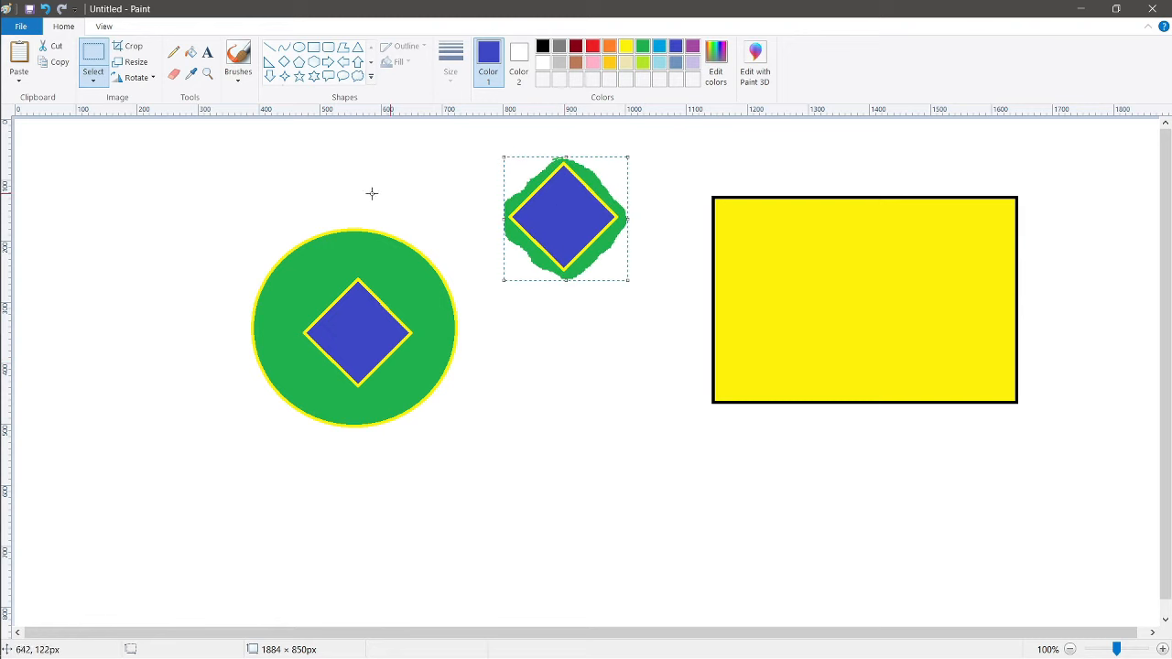
pyautogui.click(95, 83)
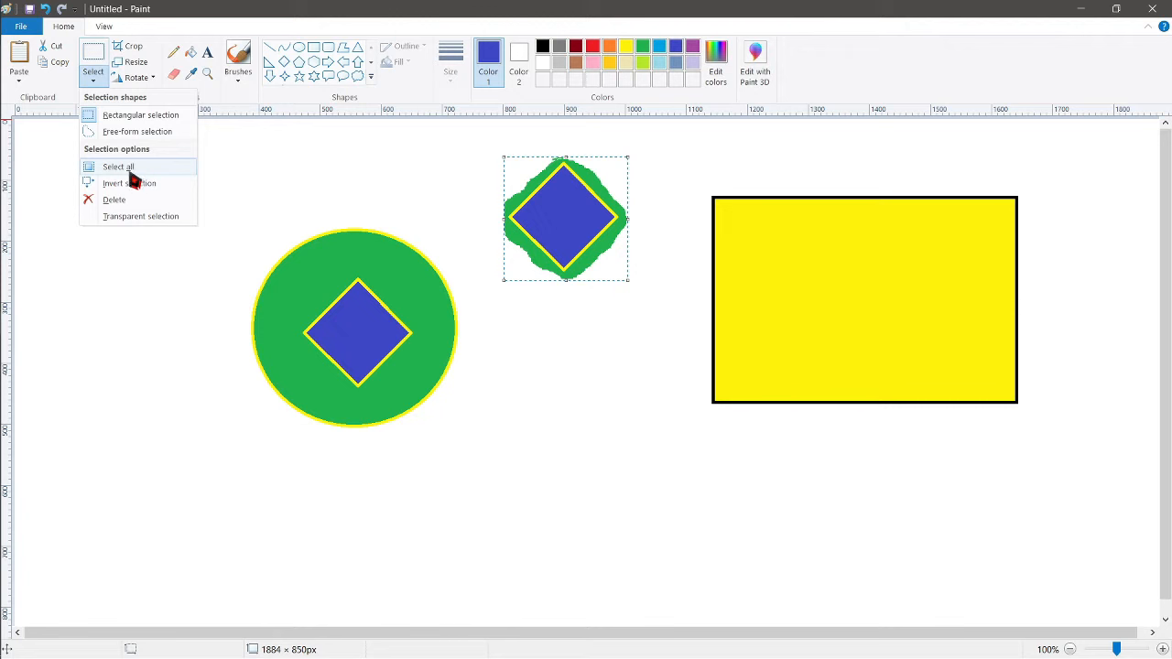
pyautogui.click(254, 178)
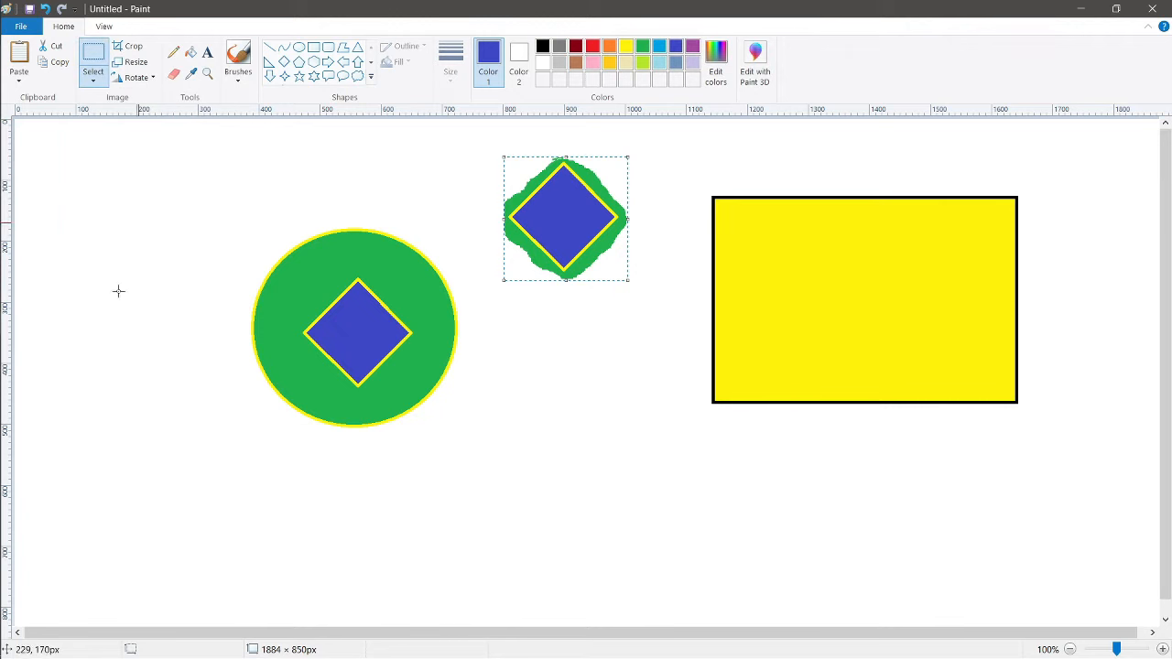
# Step: Draw four indigo five-point stars of different sizes in the empty areas around the ellipse
pyautogui.click(299, 76)
pyautogui.moveTo(534, 369)
pyautogui.mouseDown()
pyautogui.moveTo(543, 392)
pyautogui.moveTo(693, 518)
pyautogui.mouseUp()
pyautogui.moveTo(108, 385)
pyautogui.mouseDown()
pyautogui.moveTo(303, 544)
pyautogui.moveTo(329, 551)
pyautogui.mouseUp()
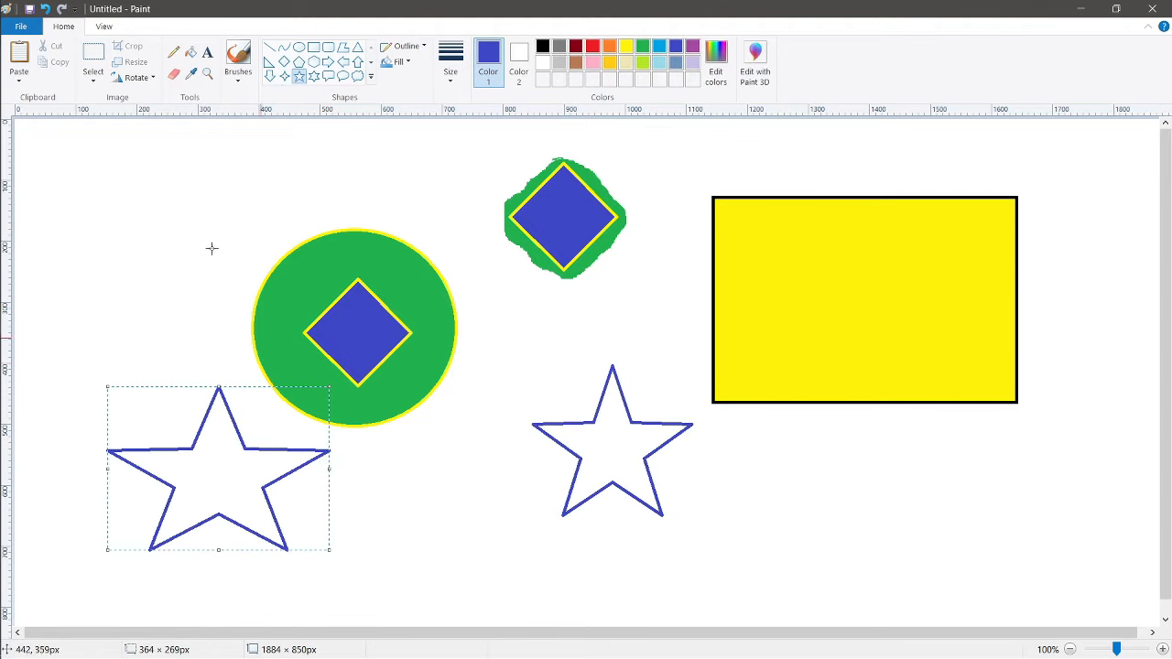
pyautogui.moveTo(97, 154); pyautogui.dragTo(216, 300)
pyautogui.moveTo(381, 457); pyautogui.dragTo(510, 580)
pyautogui.click(493, 342)
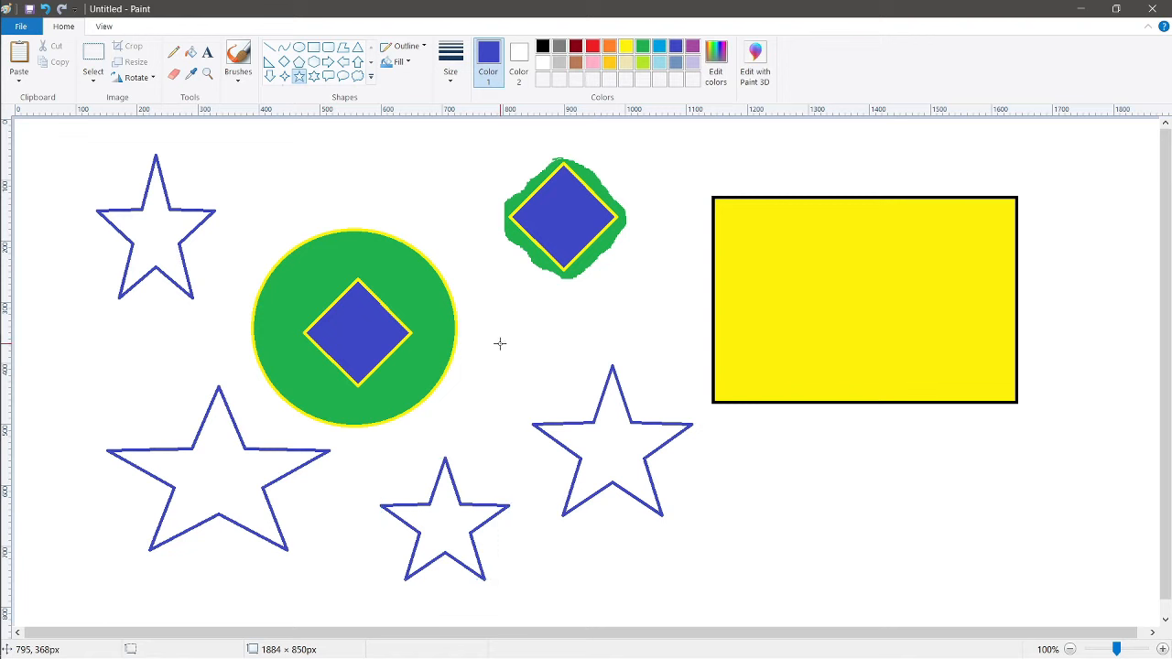
# Step: Enclose all the shapes in a rectangular selection about 1640 × 774 px, then clear the selection
pyautogui.click(94, 80)
pyautogui.click(116, 116)
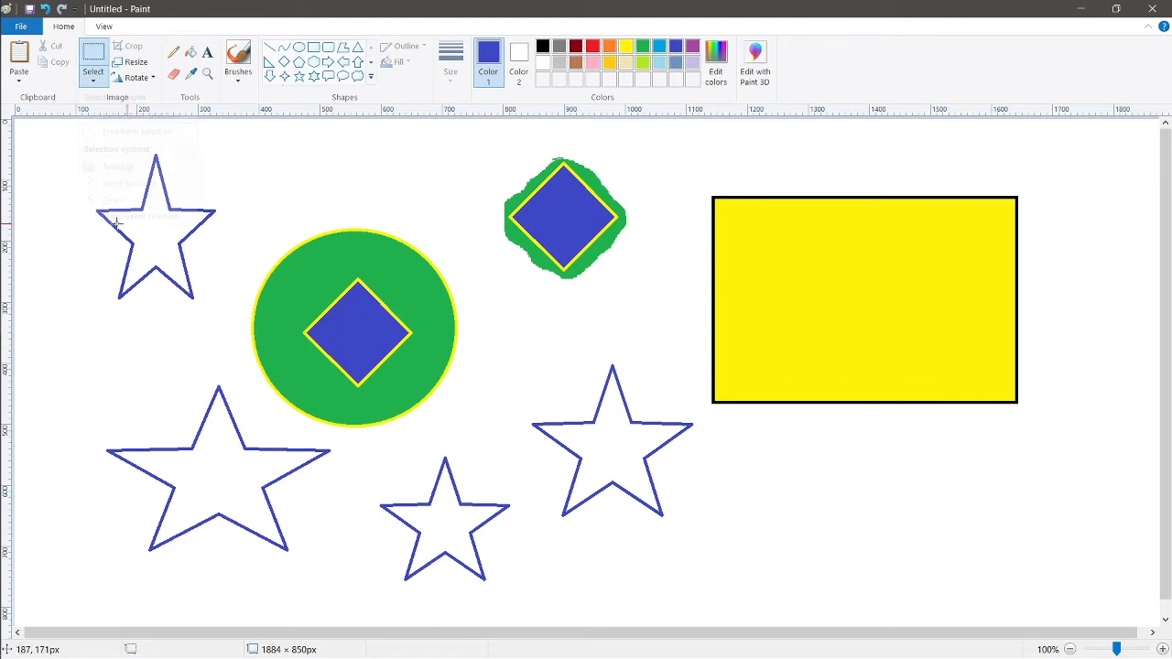
pyautogui.moveTo(47, 142); pyautogui.dragTo(157, 336)
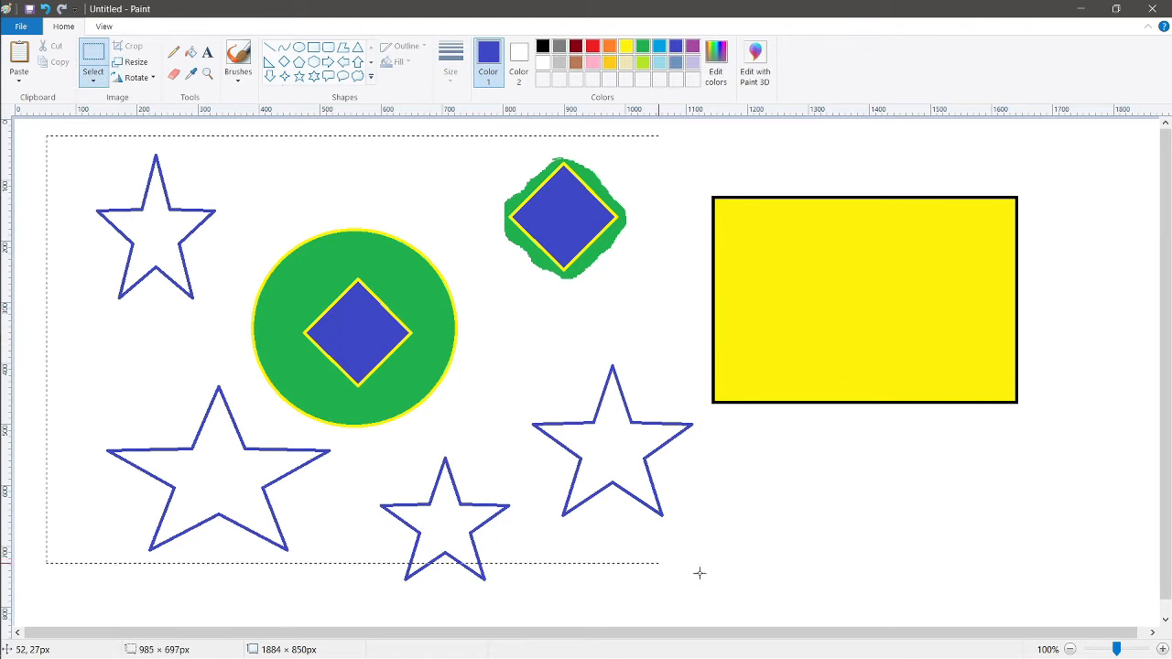
pyautogui.moveTo(700, 573); pyautogui.dragTo(1045, 607)
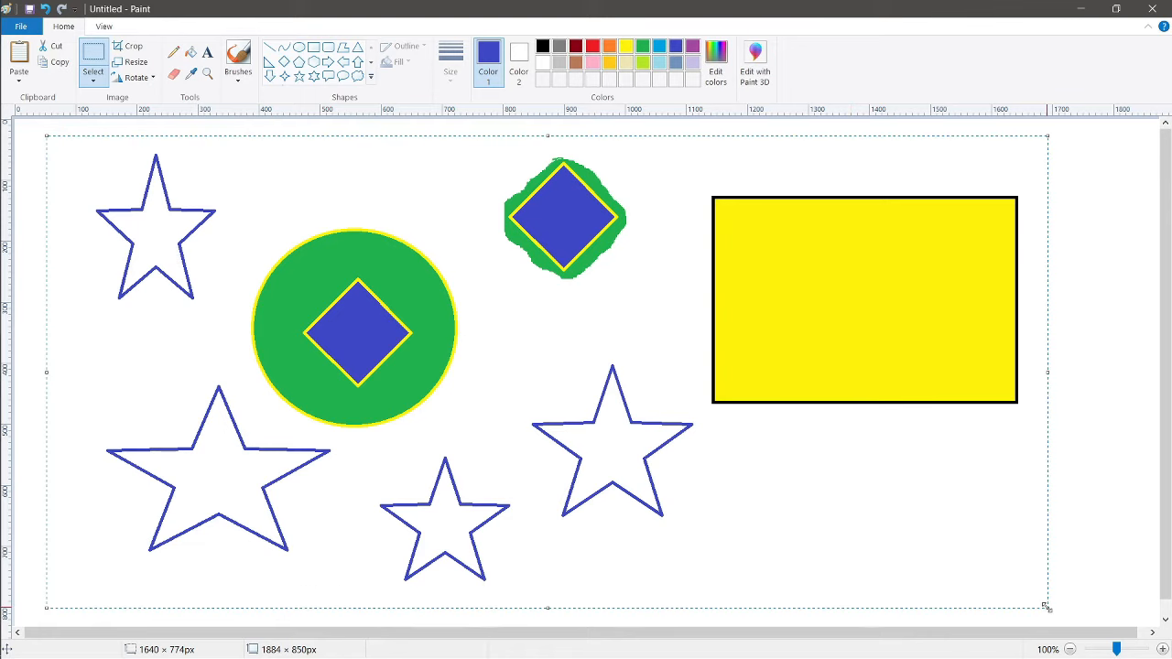
pyautogui.click(1093, 486)
# Step: Trace a free-form selection around all the shapes on the canvas
pyautogui.click(93, 82)
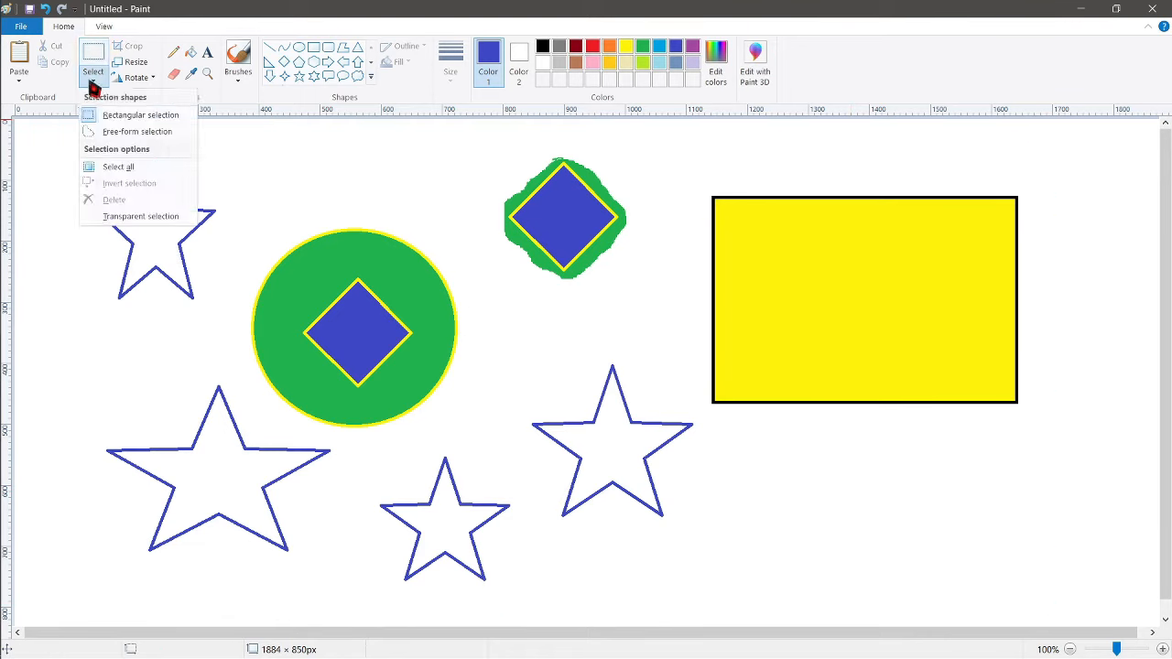
pyautogui.click(133, 132)
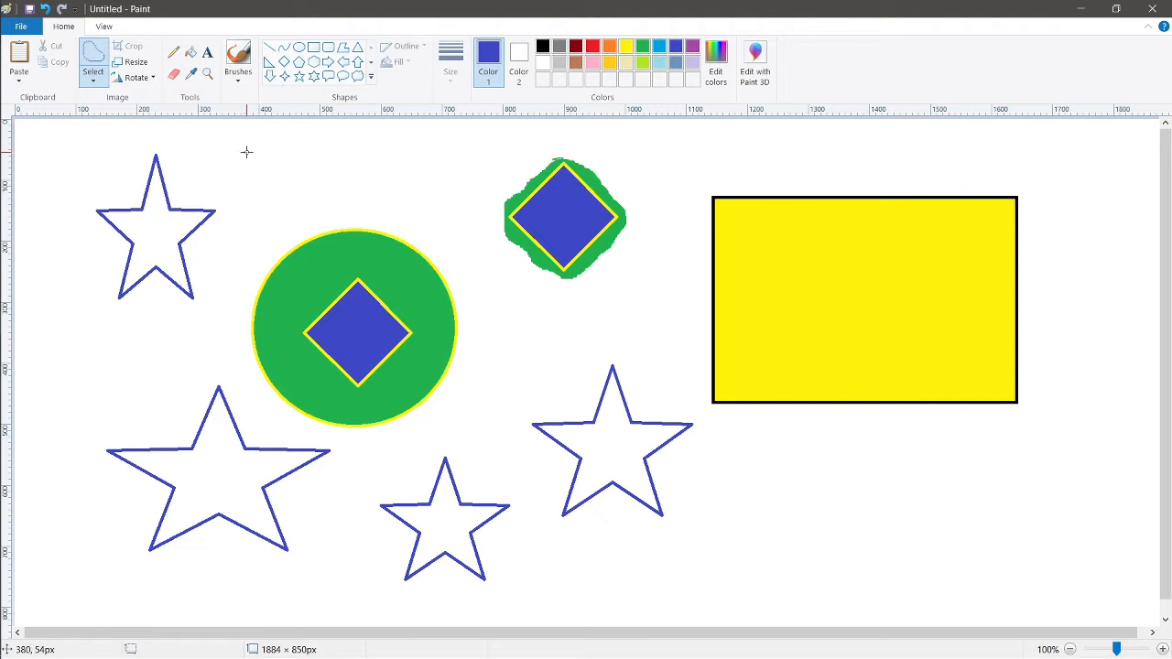
pyautogui.moveTo(245, 152)
pyautogui.mouseDown()
pyautogui.moveTo(173, 140)
pyautogui.moveTo(115, 157)
pyautogui.moveTo(68, 275)
pyautogui.moveTo(78, 491)
pyautogui.moveTo(96, 543)
pyautogui.moveTo(136, 567)
pyautogui.moveTo(463, 608)
pyautogui.moveTo(584, 586)
pyautogui.moveTo(723, 533)
pyautogui.moveTo(934, 505)
pyautogui.moveTo(1050, 461)
pyautogui.moveTo(1107, 370)
pyautogui.moveTo(1098, 278)
pyautogui.moveTo(1040, 189)
pyautogui.moveTo(996, 166)
pyautogui.moveTo(769, 159)
pyautogui.moveTo(539, 127)
pyautogui.moveTo(453, 147)
pyautogui.moveTo(236, 151)
pyautogui.mouseUp()
# Step: Select the entire canvas with Select all and delete its contents
pyautogui.click(92, 78)
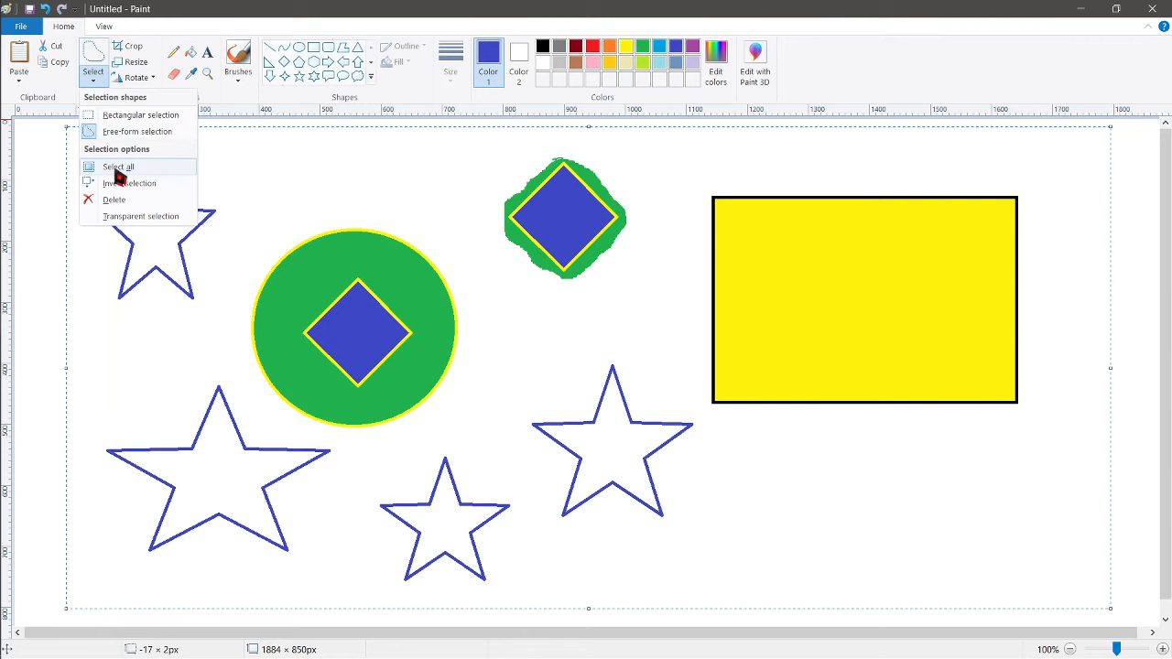
pyautogui.click(114, 168)
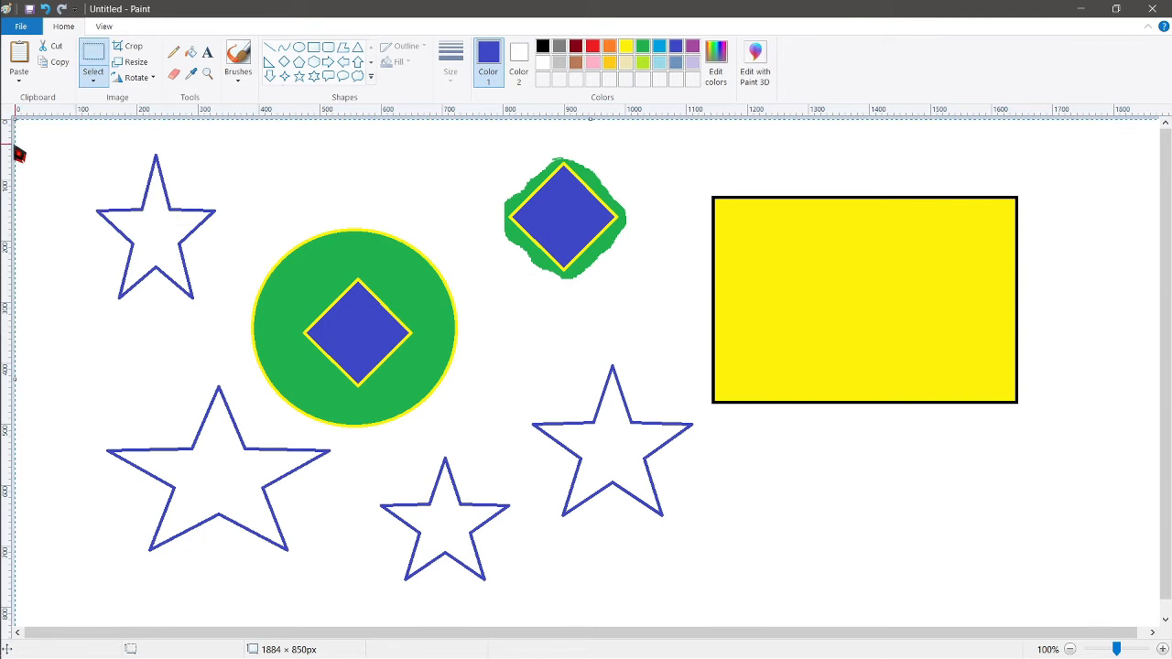
pyautogui.click(93, 79)
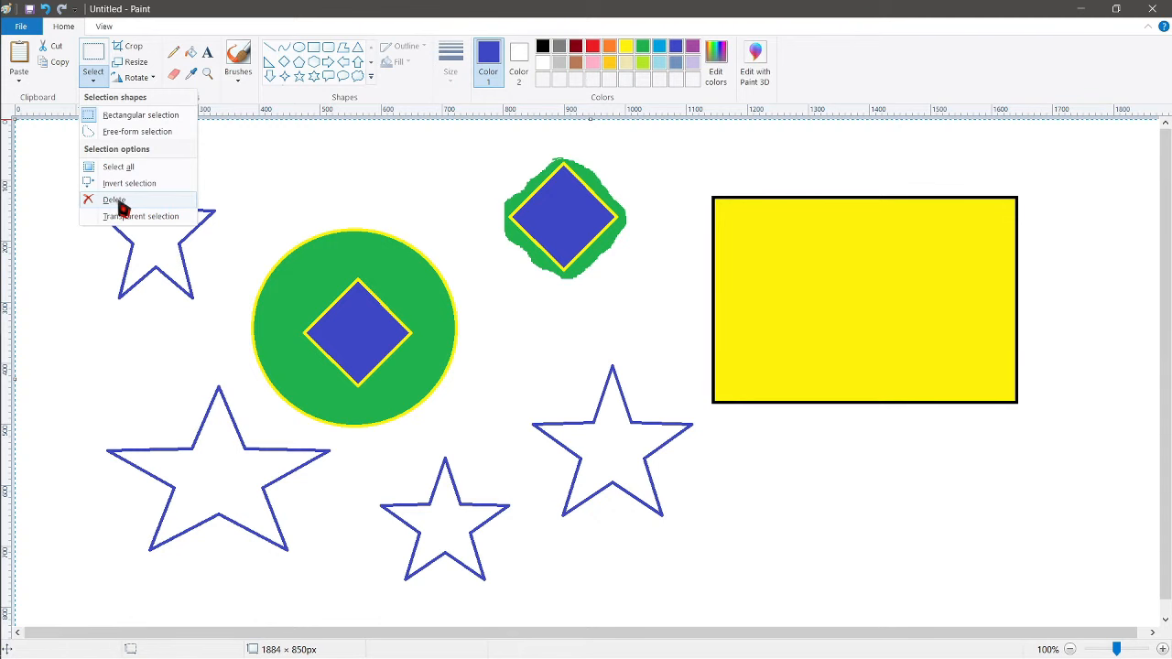
pyautogui.click(103, 204)
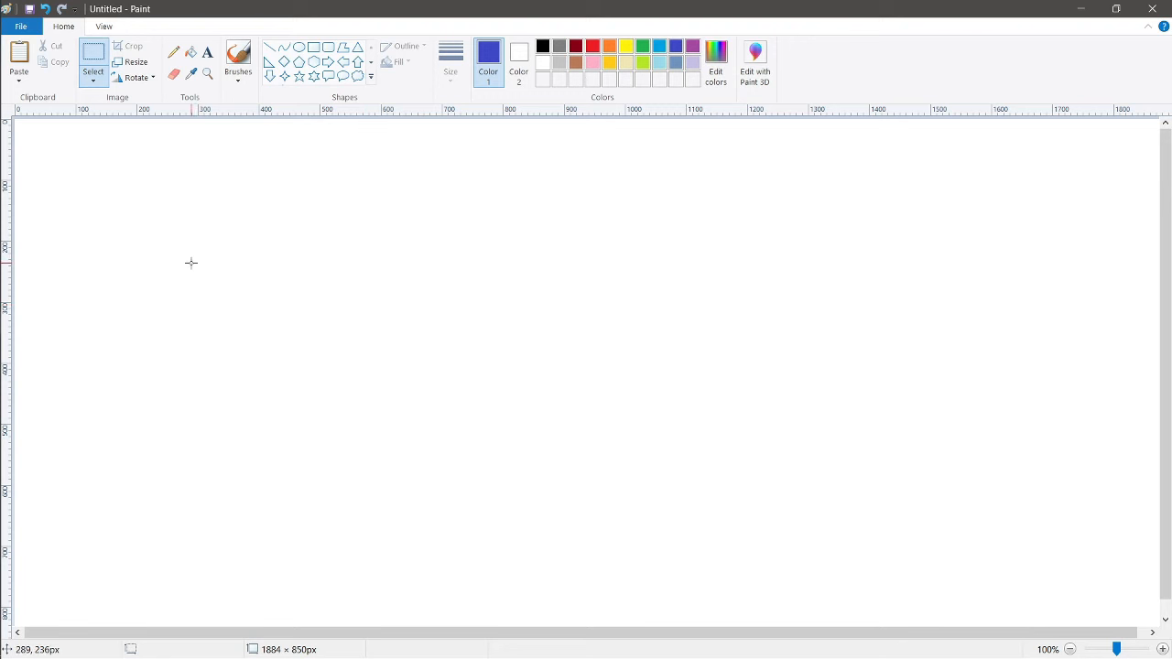
pyautogui.click(96, 83)
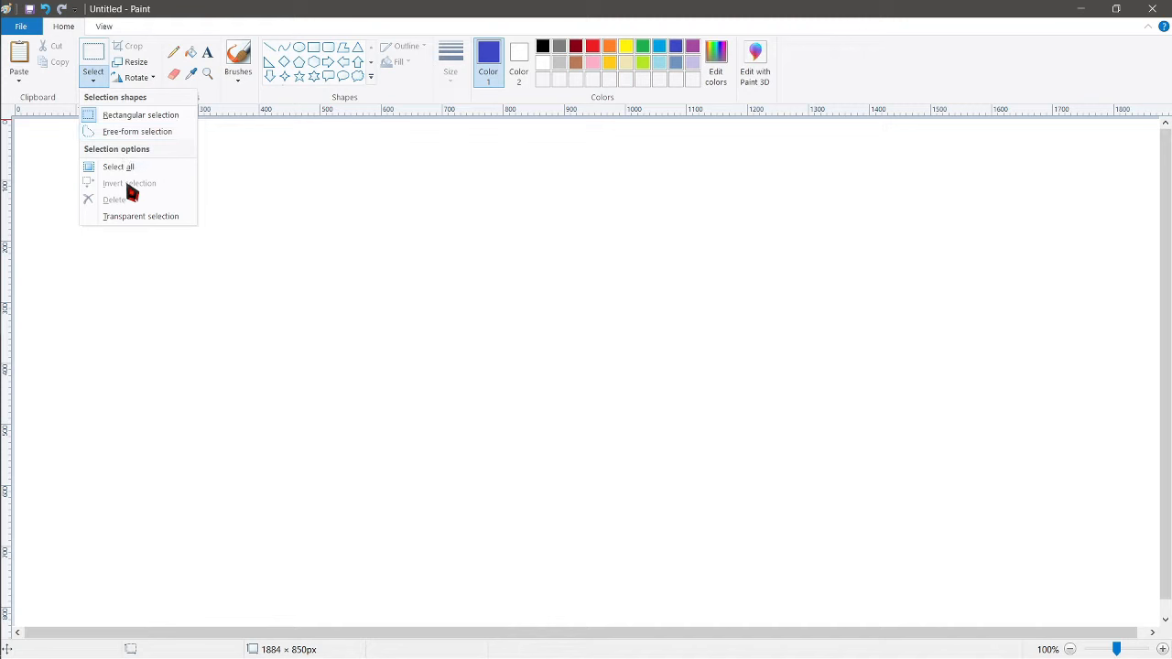
pyautogui.click(292, 95)
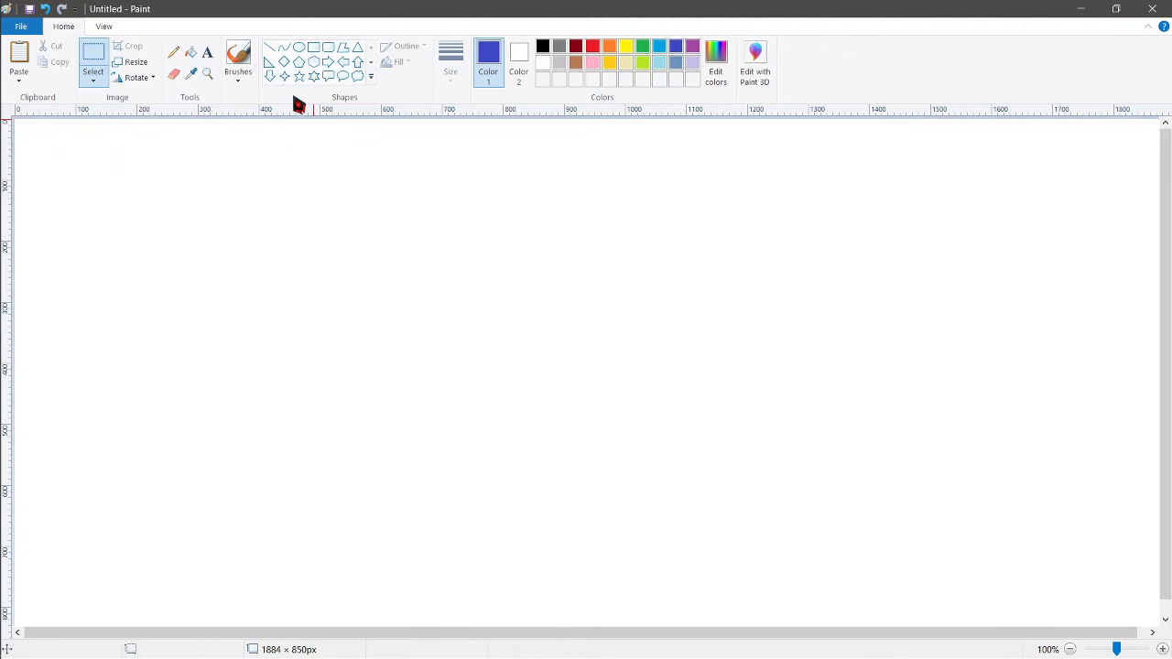
# Step: Draw an indigo rectangle about 524 × 418 px with a rounded rectangle about 226 × 206 px inside it
pyautogui.click(313, 47)
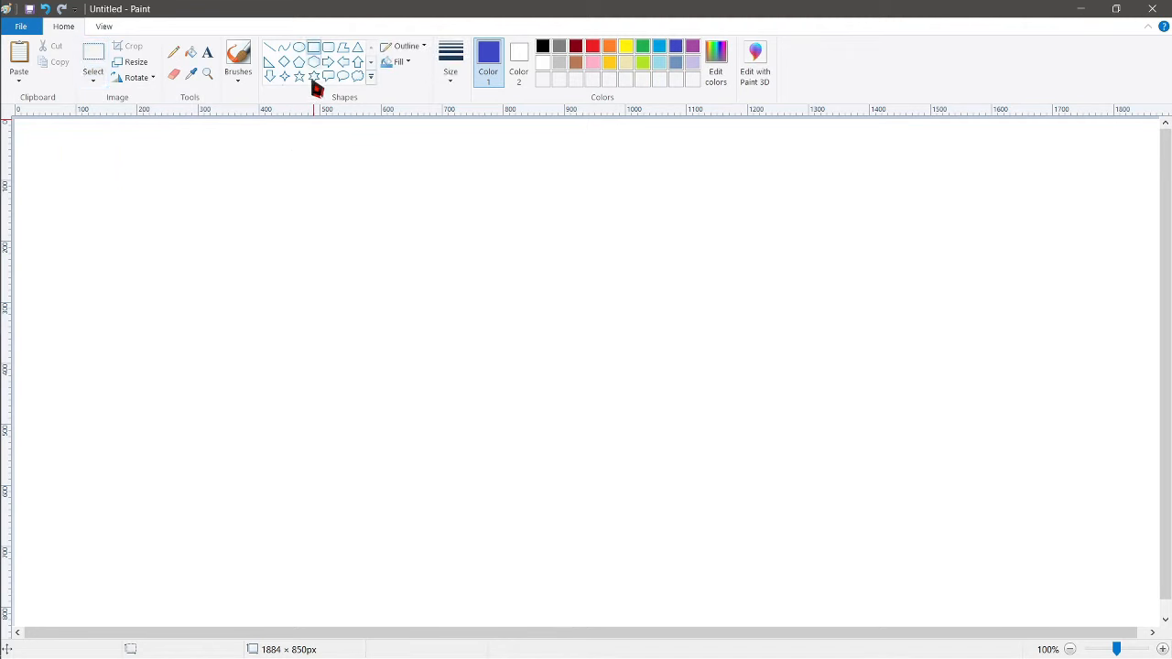
pyautogui.moveTo(191, 189); pyautogui.dragTo(512, 446)
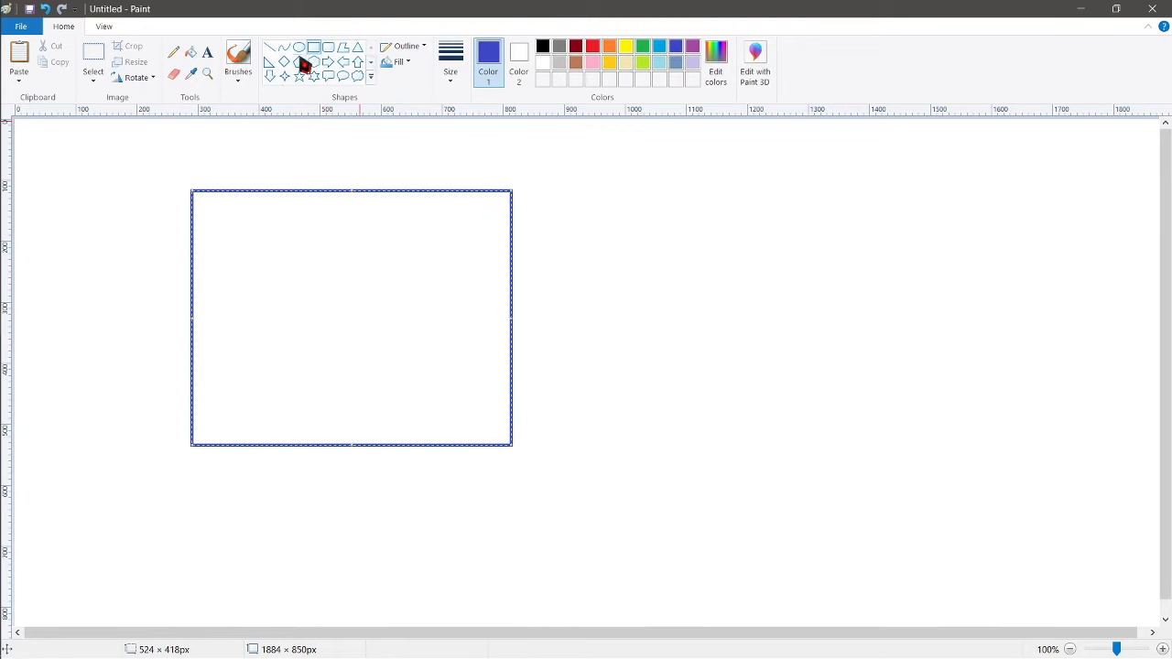
pyautogui.click(328, 47)
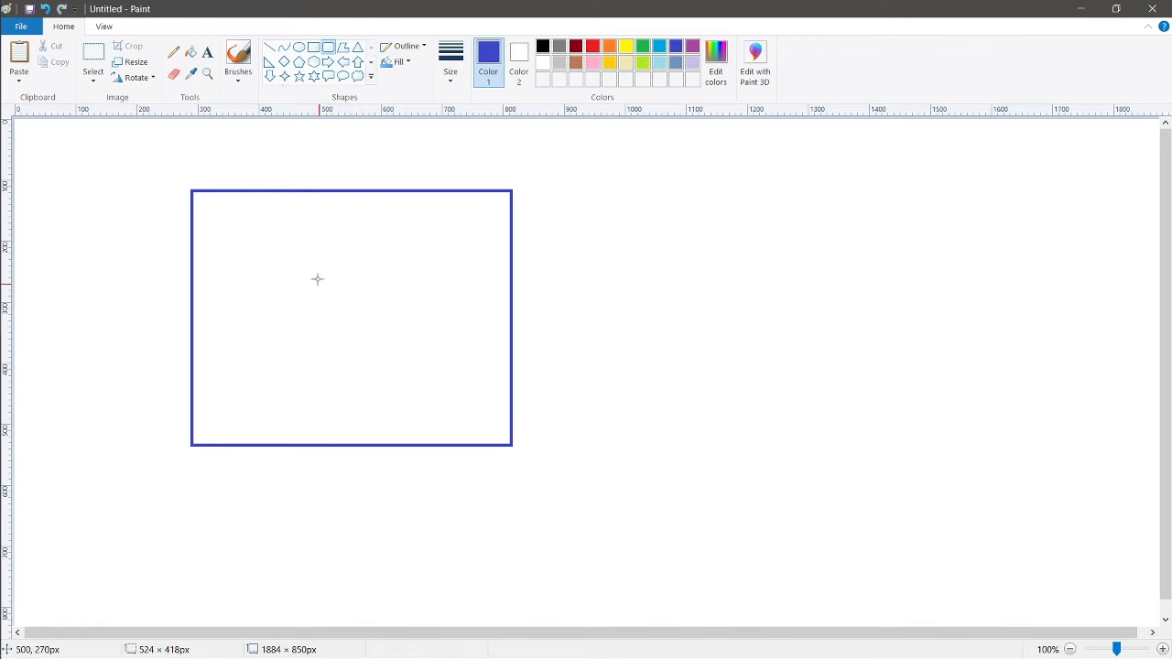
pyautogui.moveTo(285, 263); pyautogui.dragTo(423, 388)
# Step: Fill the rounded rectangle with pink, the area around it inside the large rectangle with dark red, and the background with lime
pyautogui.click(195, 53)
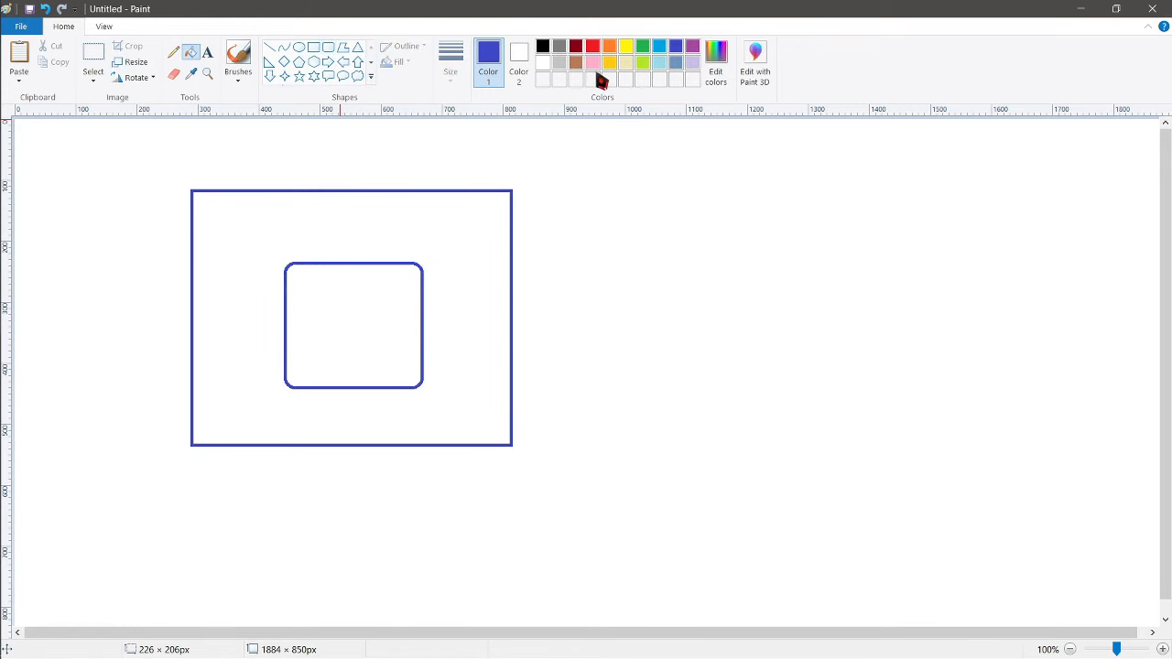
pyautogui.click(593, 63)
pyautogui.click(357, 320)
pyautogui.click(576, 46)
pyautogui.click(446, 222)
pyautogui.click(643, 63)
pyautogui.click(569, 467)
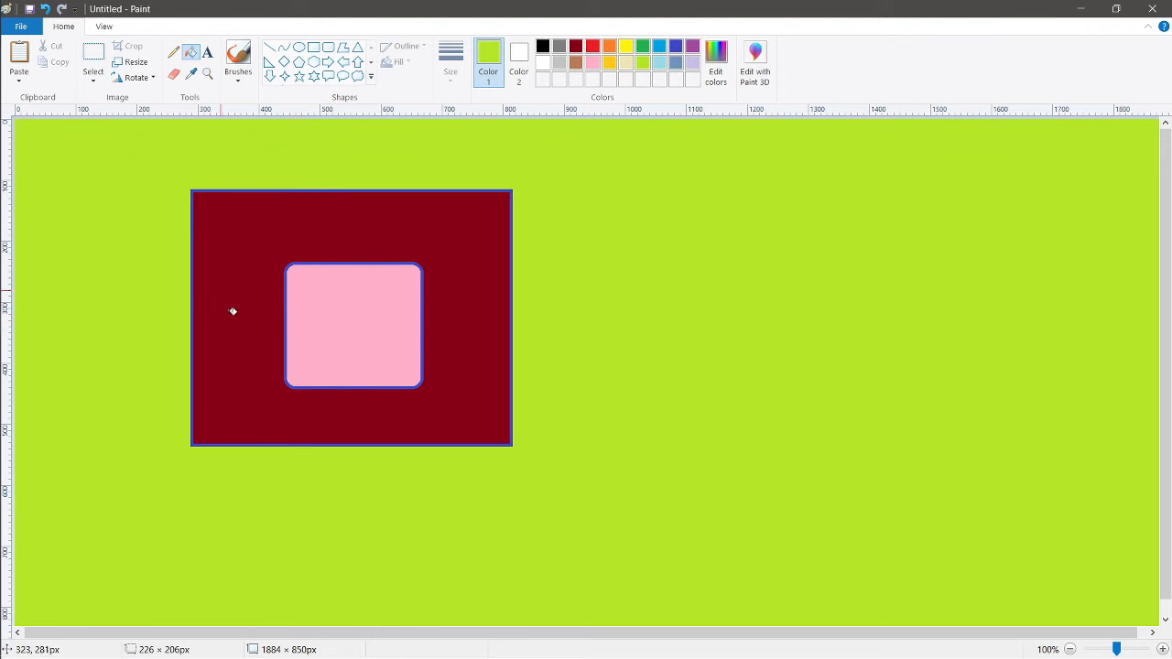
# Step: Enclose the pink rounded rectangle in a rectangular selection about 239 × 222 px, invert the selection and delete everything outside it
pyautogui.click(96, 83)
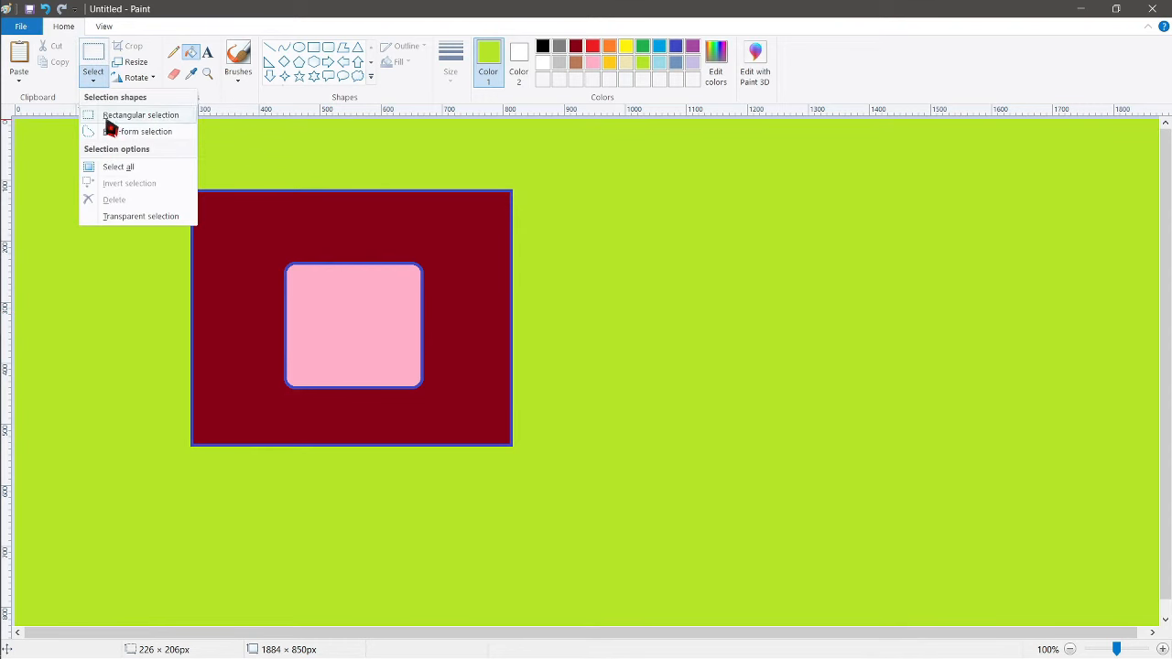
pyautogui.click(107, 116)
pyautogui.moveTo(281, 261); pyautogui.dragTo(428, 395)
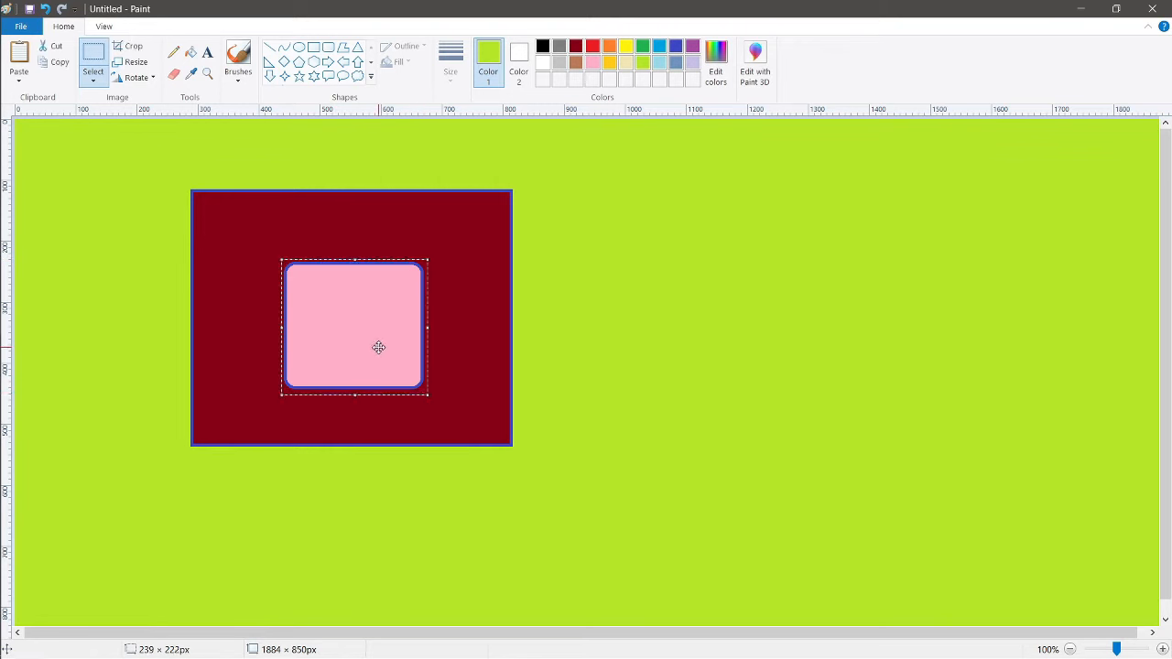
pyautogui.click(97, 83)
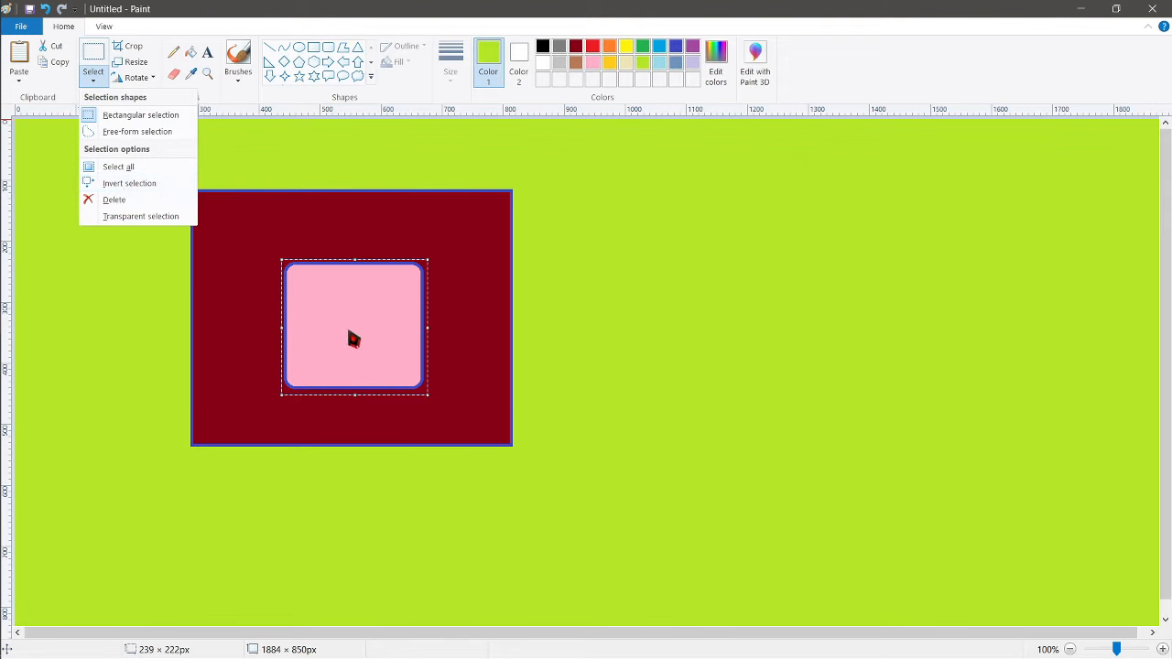
pyautogui.click(122, 184)
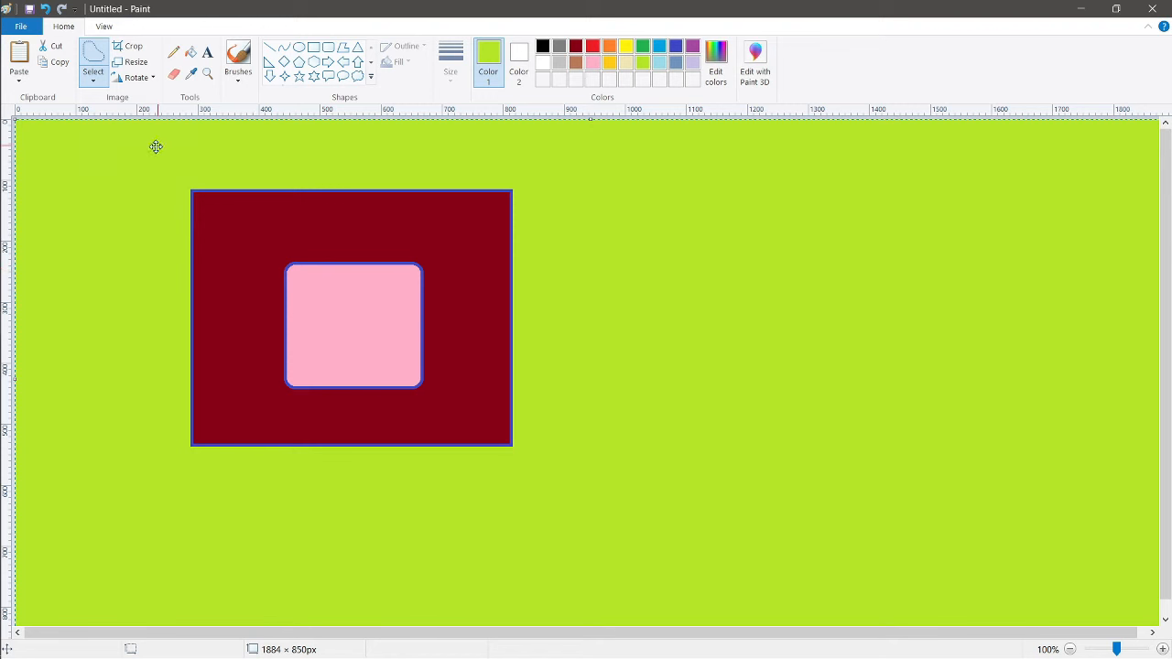
pyautogui.click(95, 85)
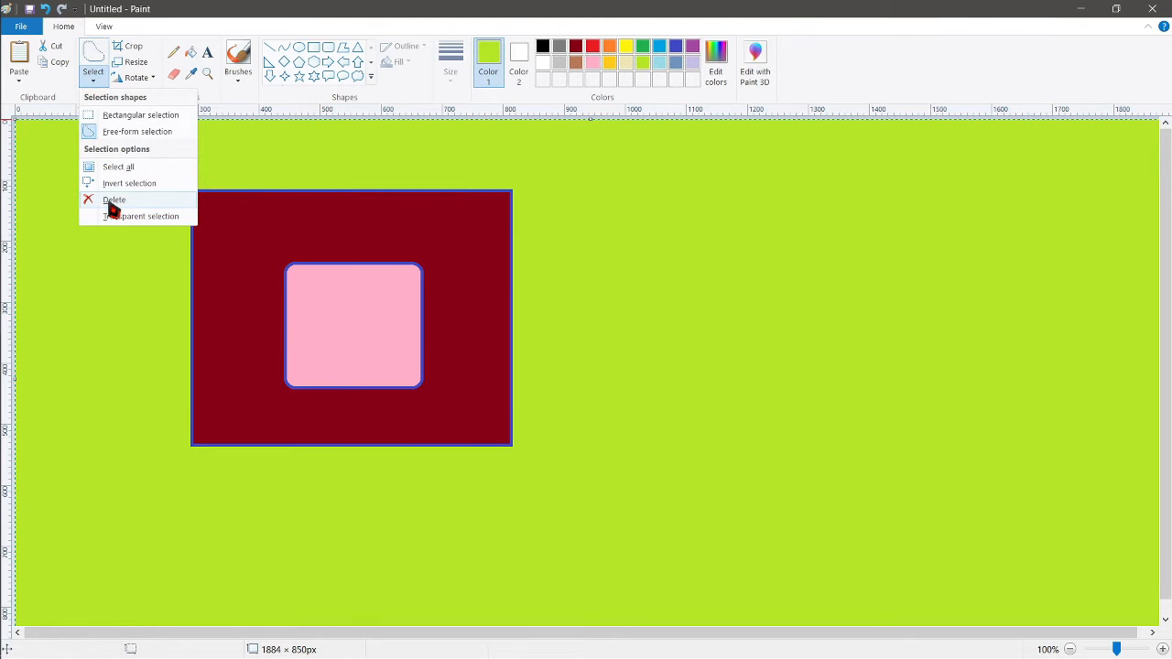
pyautogui.click(110, 201)
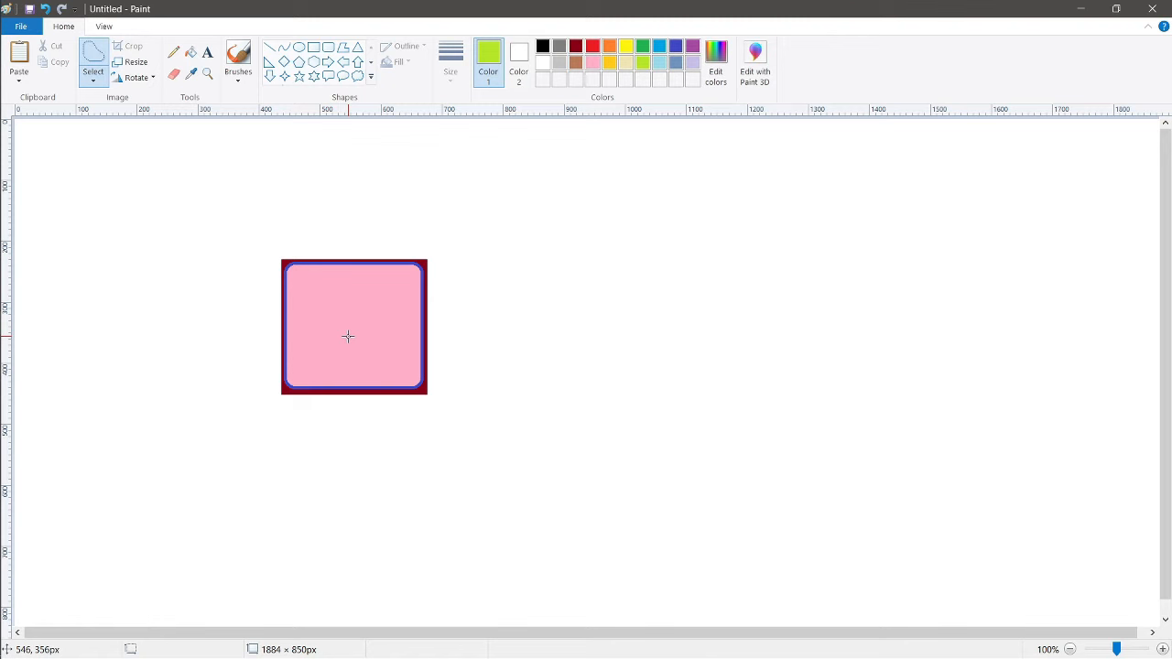
# Step: Draw a black rectangle about 533 × 502 px with a smaller rectangle about 251 × 236 px inside it
pyautogui.click(93, 77)
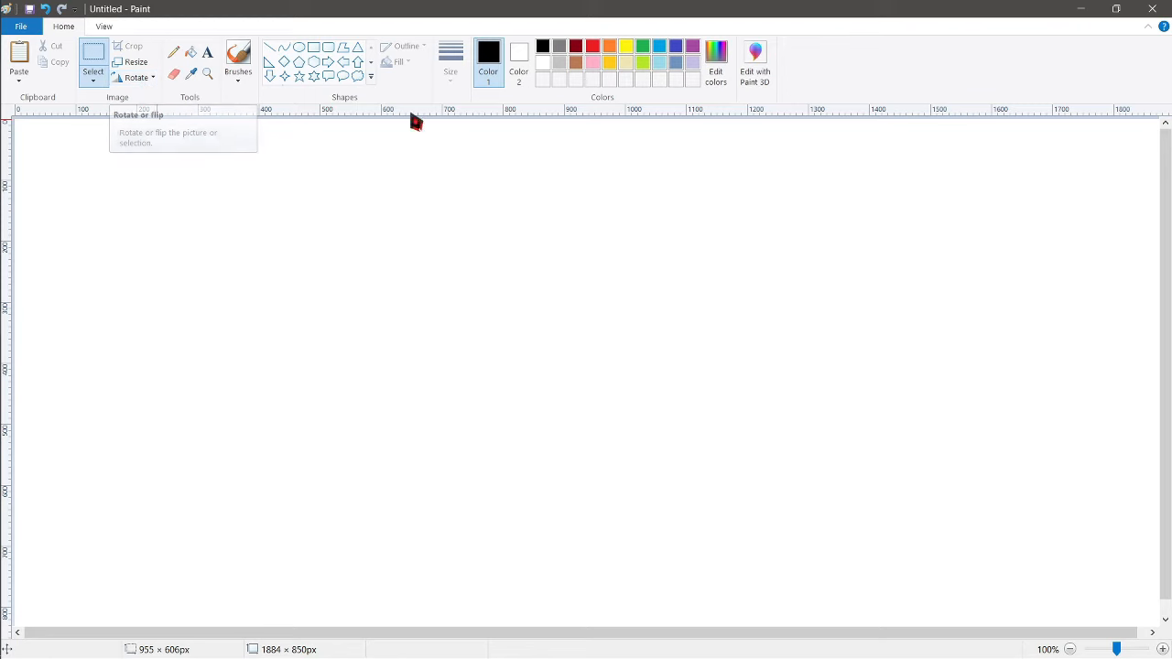
pyautogui.click(314, 46)
pyautogui.moveTo(193, 185)
pyautogui.mouseDown()
pyautogui.moveTo(473, 463)
pyautogui.moveTo(518, 490)
pyautogui.mouseUp()
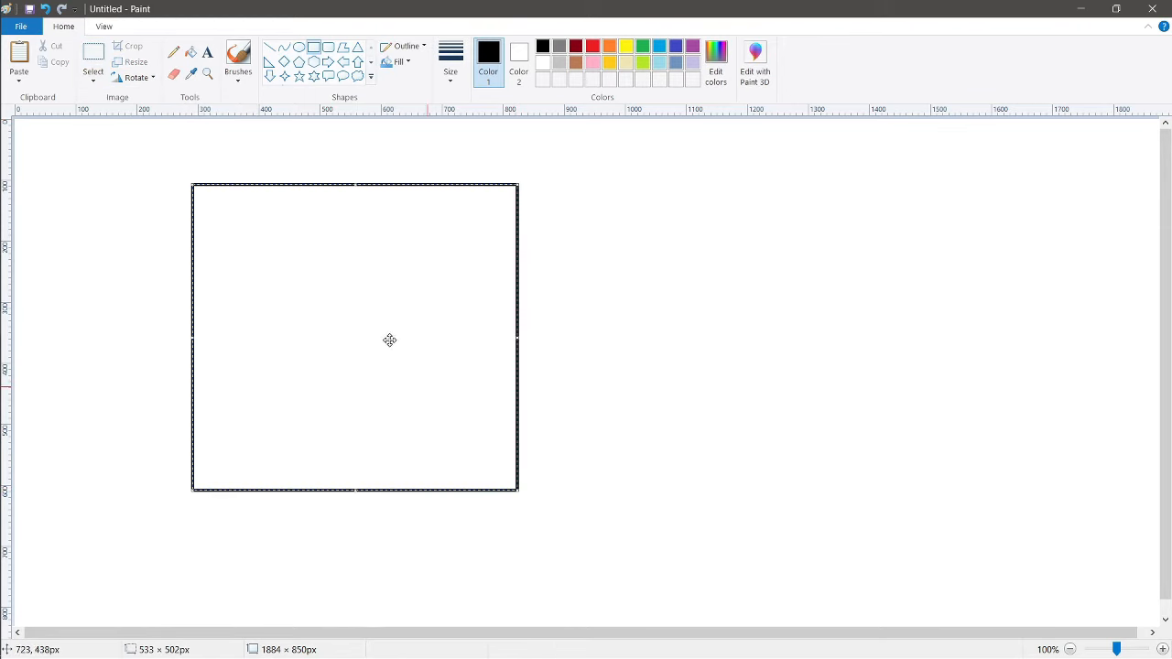
pyautogui.click(589, 259)
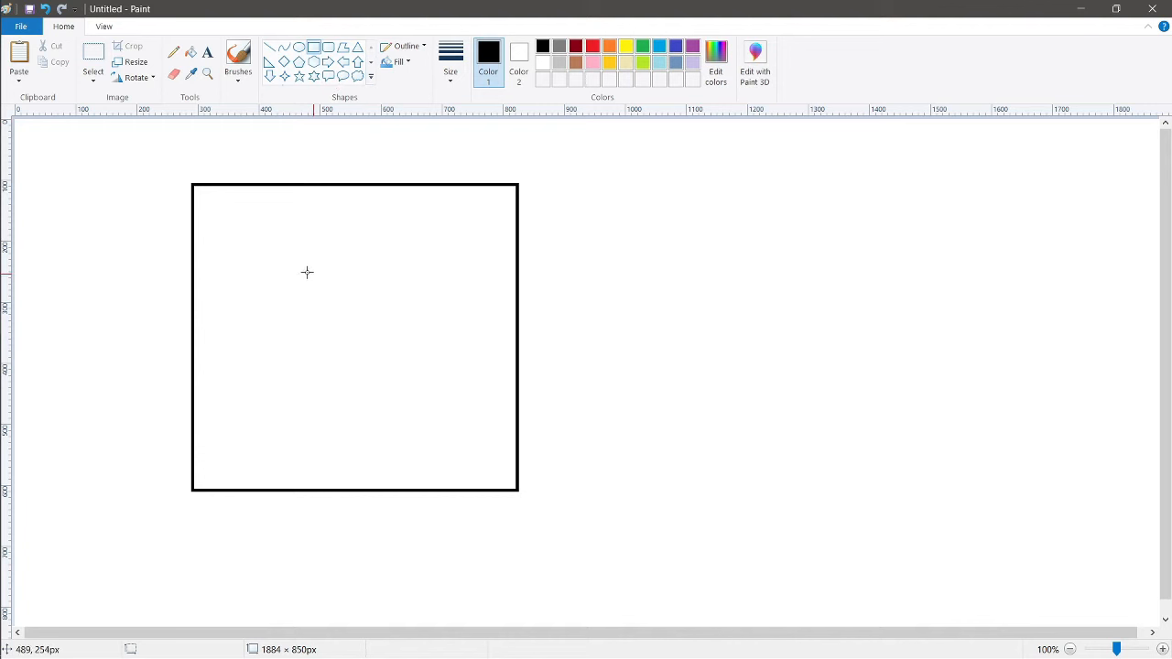
pyautogui.moveTo(283, 260); pyautogui.dragTo(435, 395)
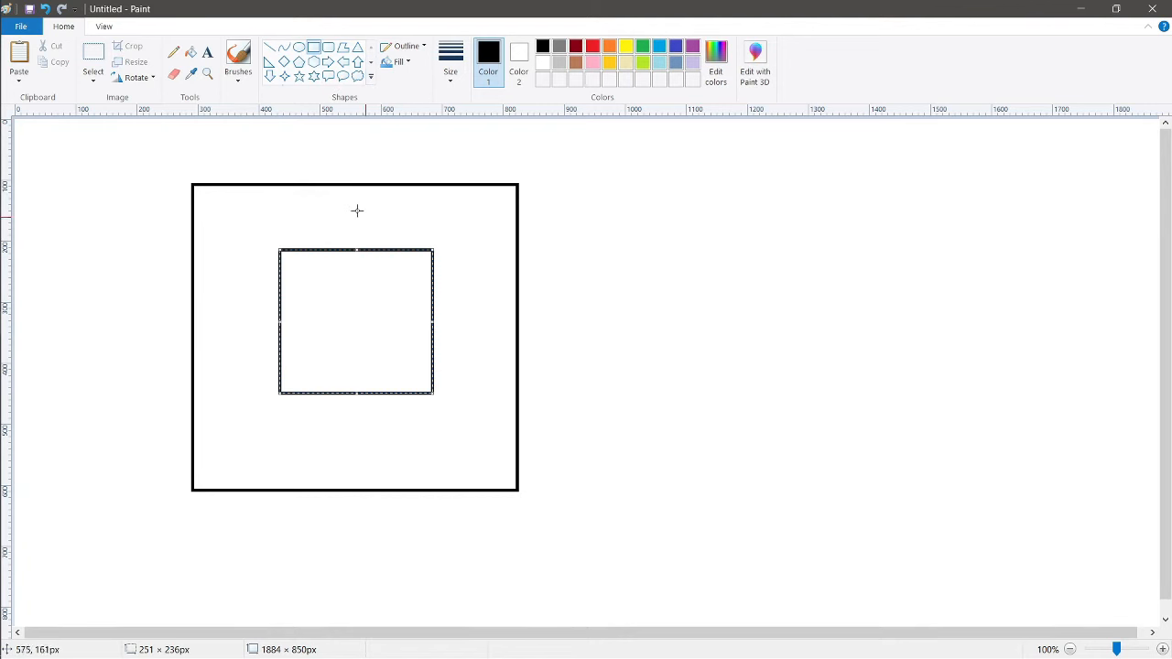
# Step: Fill the area between the two rectangles with red and the inner rectangle with green
pyautogui.click(191, 52)
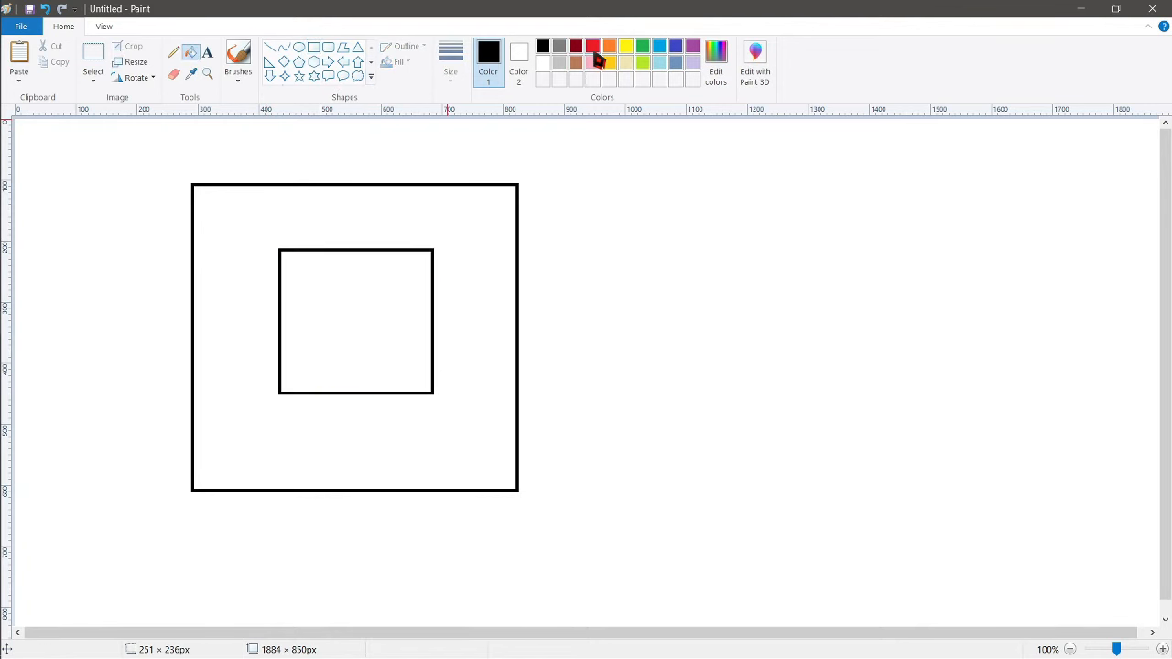
pyautogui.click(594, 50)
pyautogui.click(460, 199)
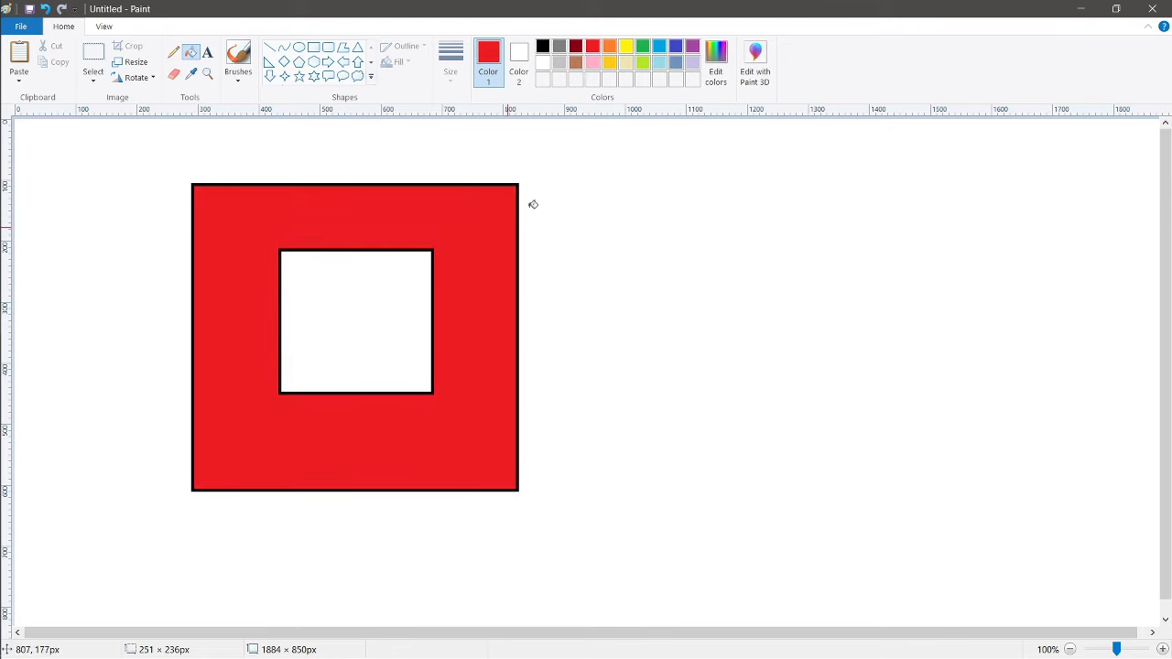
pyautogui.click(643, 48)
pyautogui.click(364, 289)
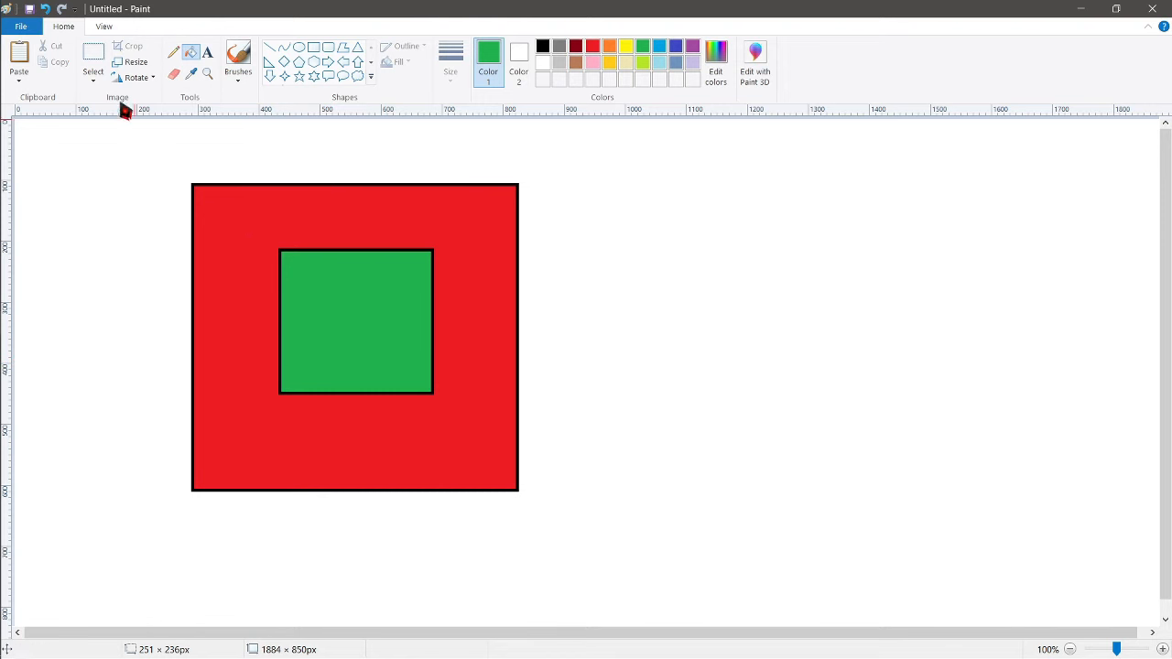
# Step: Enclose the green rectangle in a rectangular selection about 265 × 250 px and crop the picture to it
pyautogui.click(94, 59)
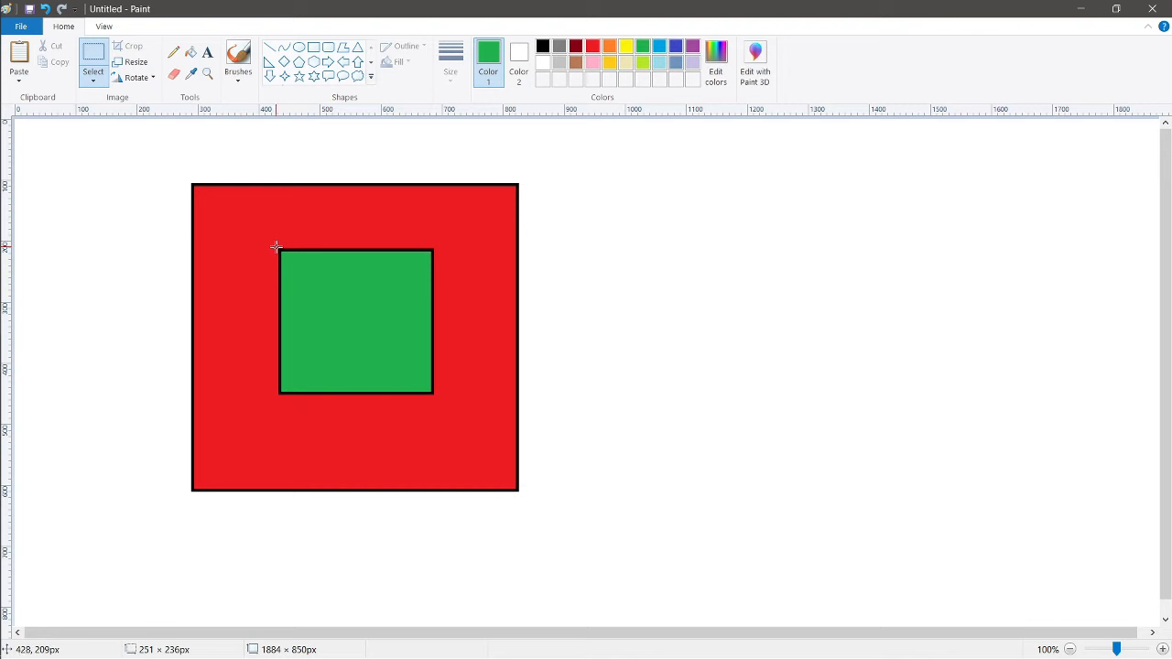
pyautogui.moveTo(276, 246); pyautogui.dragTo(438, 400)
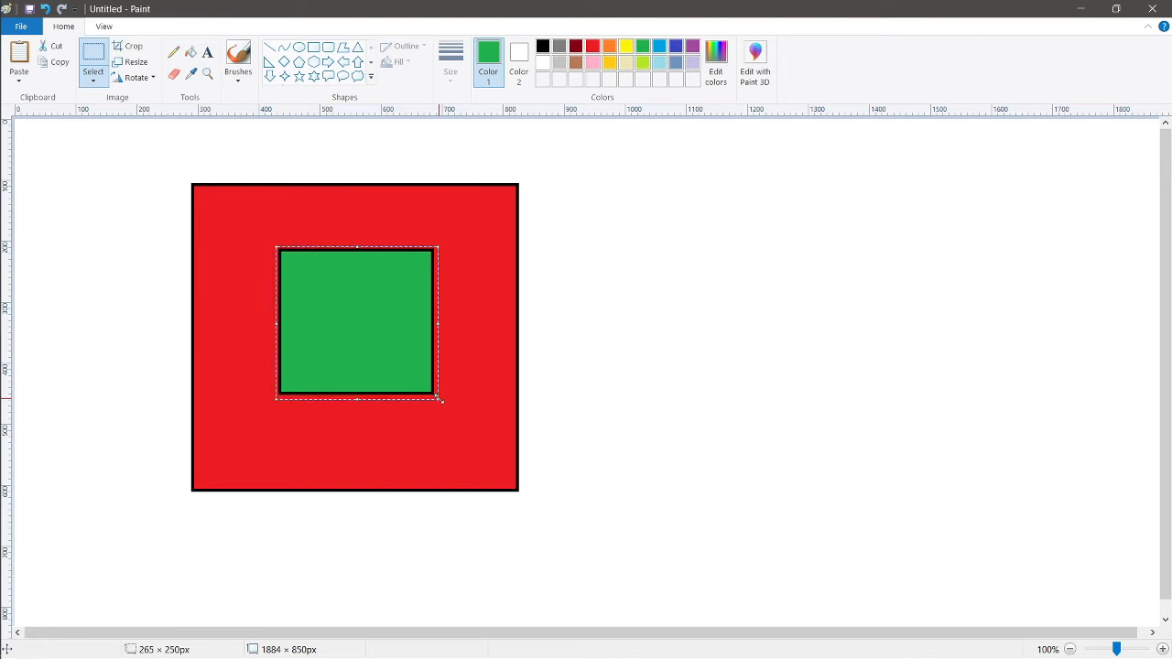
pyautogui.click(133, 47)
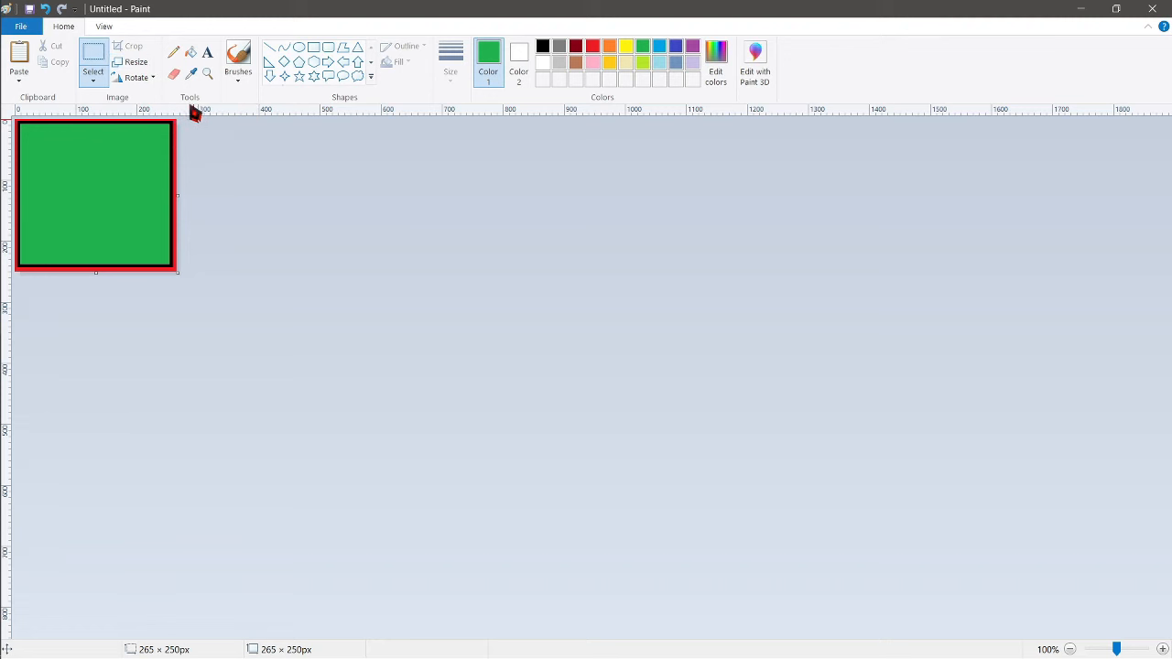
# Step: Resize the cropped picture to 200 percent with the aspect ratio maintained
pyautogui.click(135, 64)
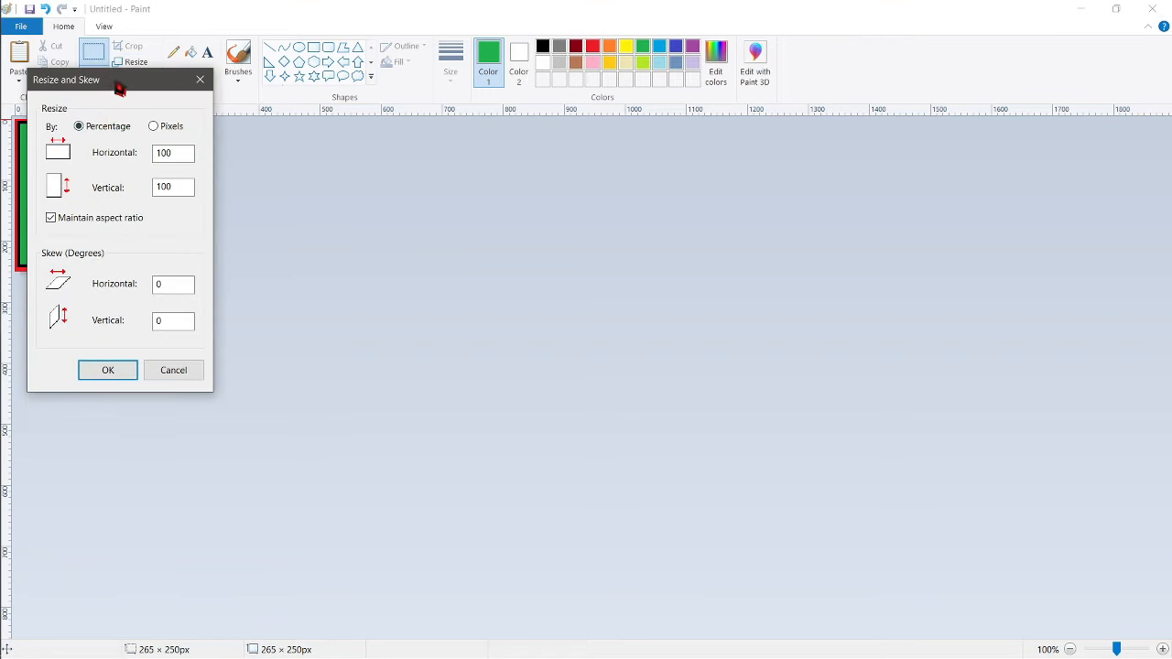
pyautogui.moveTo(119, 88); pyautogui.dragTo(358, 173)
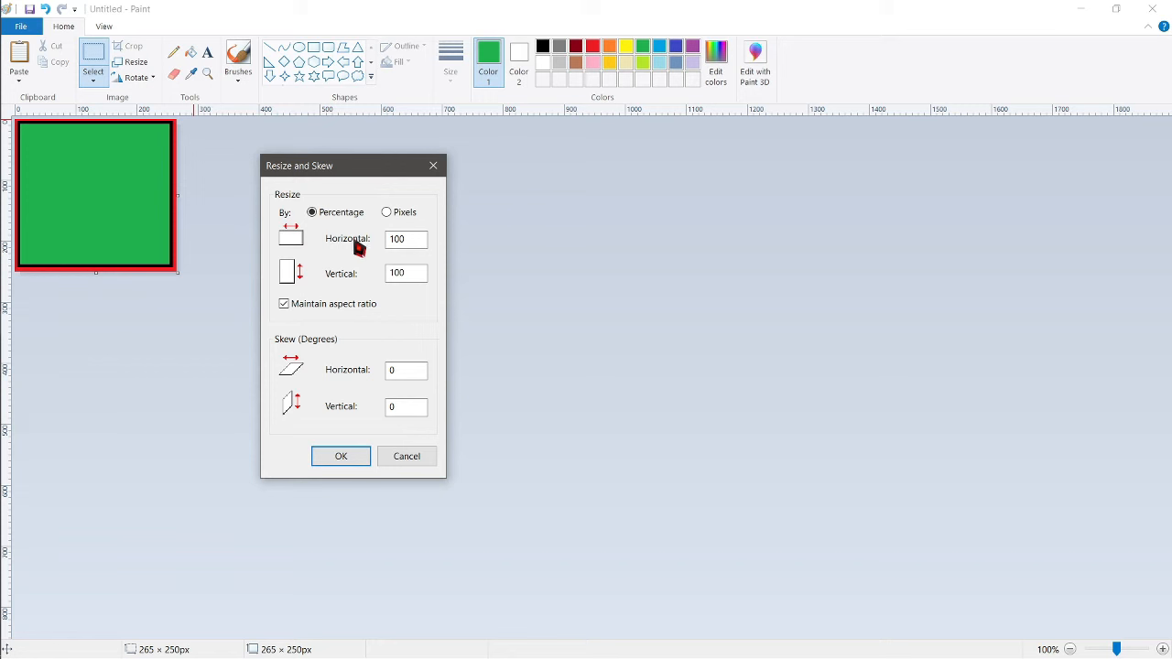
pyautogui.moveTo(414, 239); pyautogui.dragTo(335, 238)
pyautogui.write('2')
pyautogui.click(342, 457)
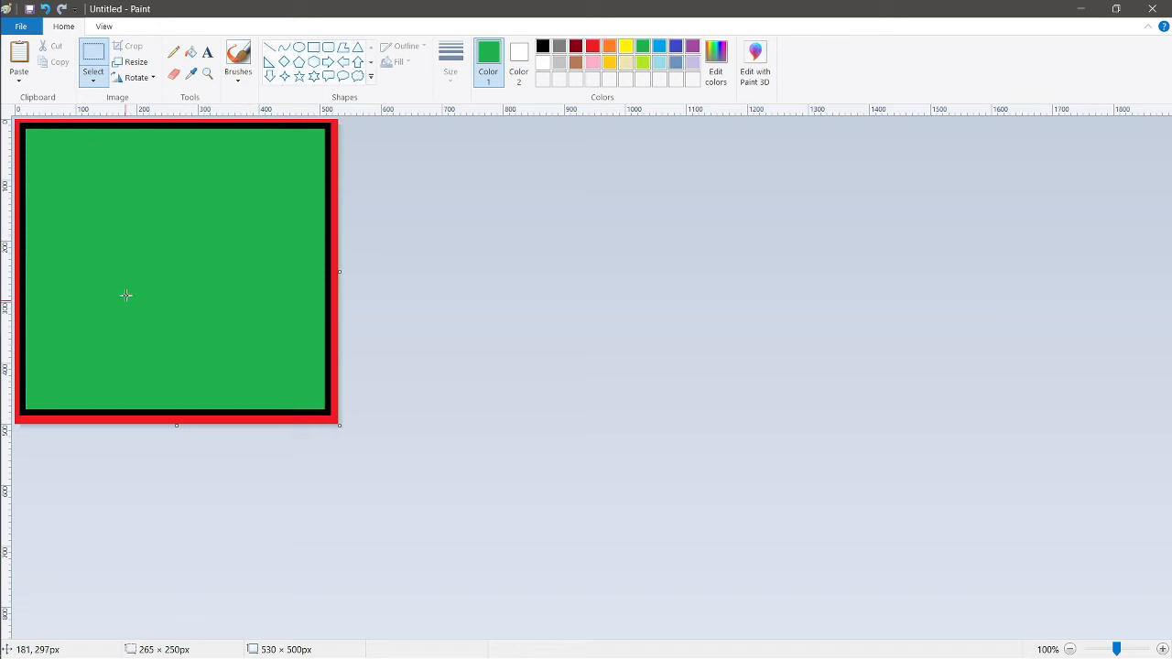
# Step: Resize the picture by pixels to a horizontal size of 800, maintaining the aspect ratio
pyautogui.click(136, 64)
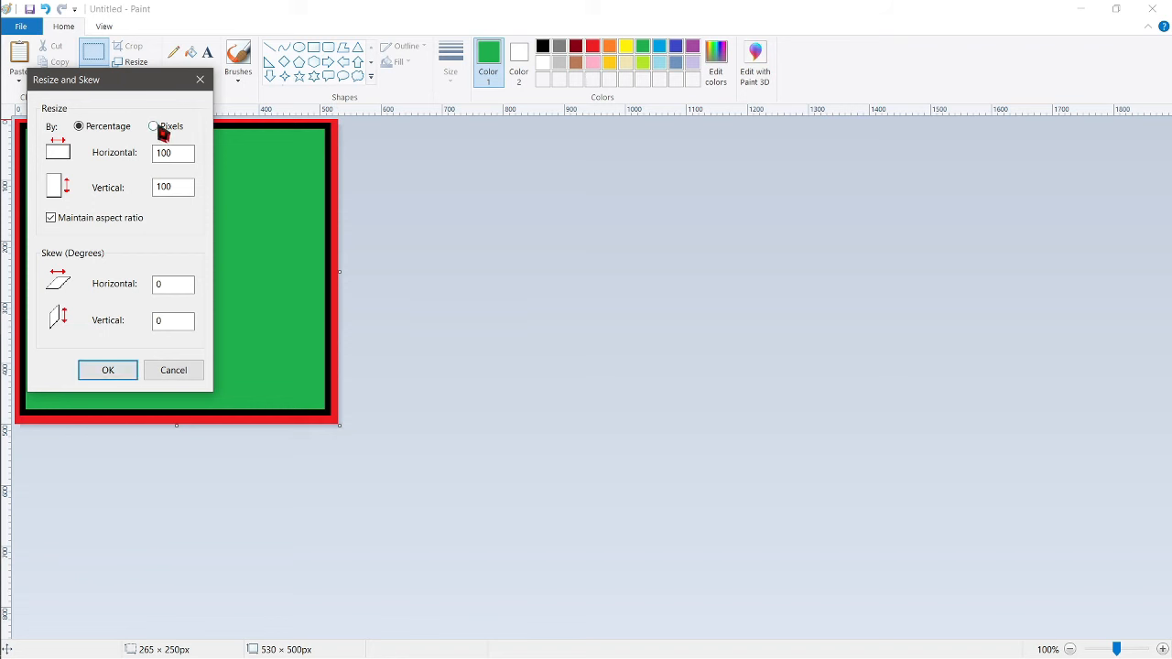
pyautogui.click(155, 128)
pyautogui.doubleClick(176, 154)
pyautogui.write('8')
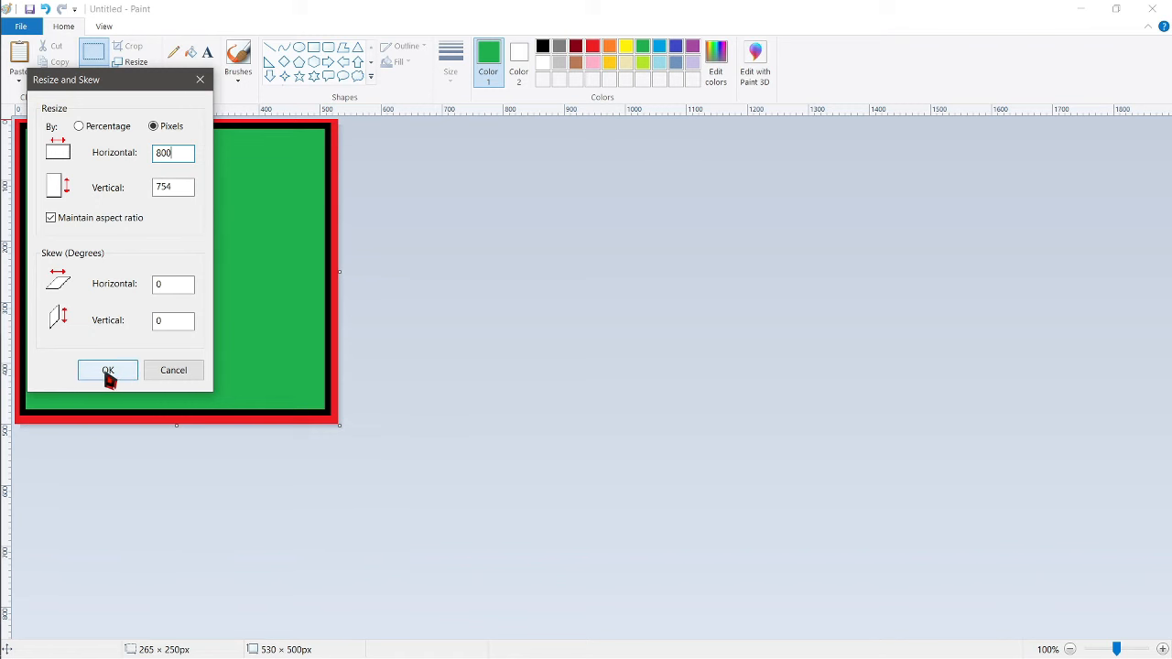
pyautogui.click(107, 371)
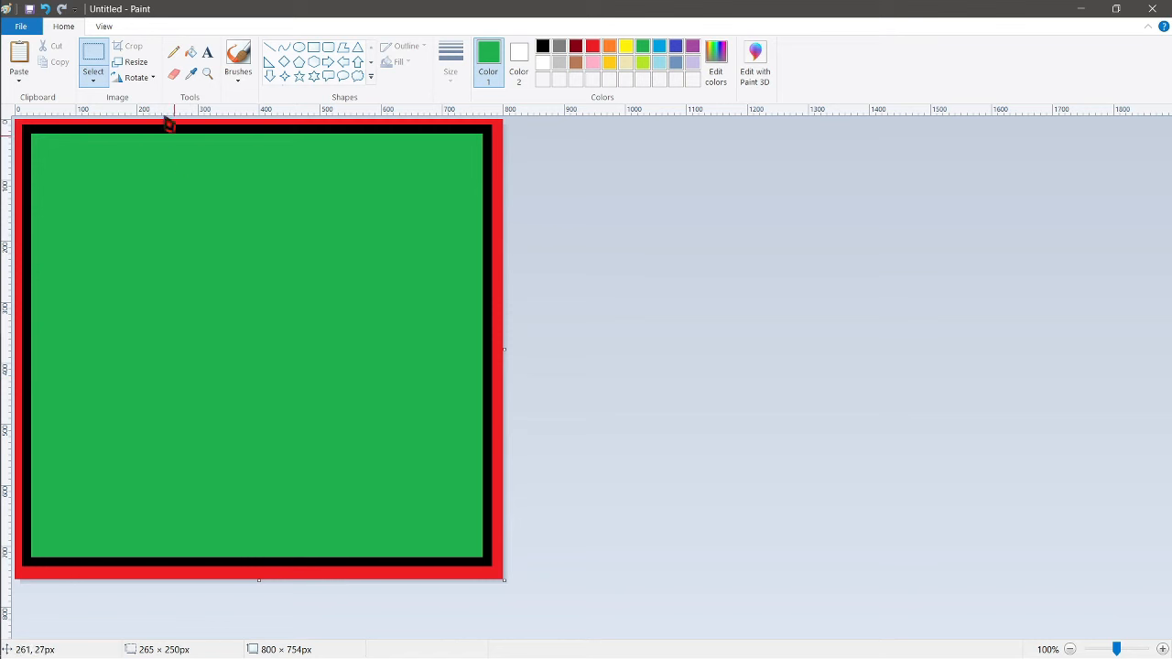
# Step: Reduce the picture to a horizontal size of 400 pixels, maintaining the aspect ratio
pyautogui.click(135, 70)
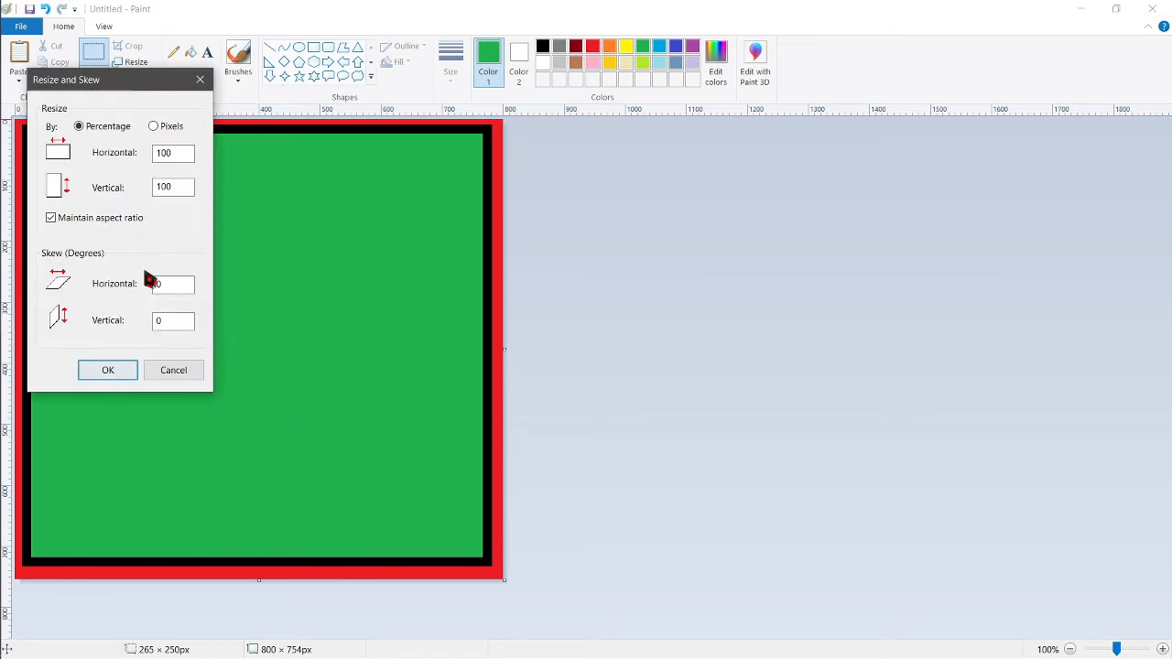
pyautogui.click(168, 130)
pyautogui.moveTo(172, 154); pyautogui.dragTo(135, 166)
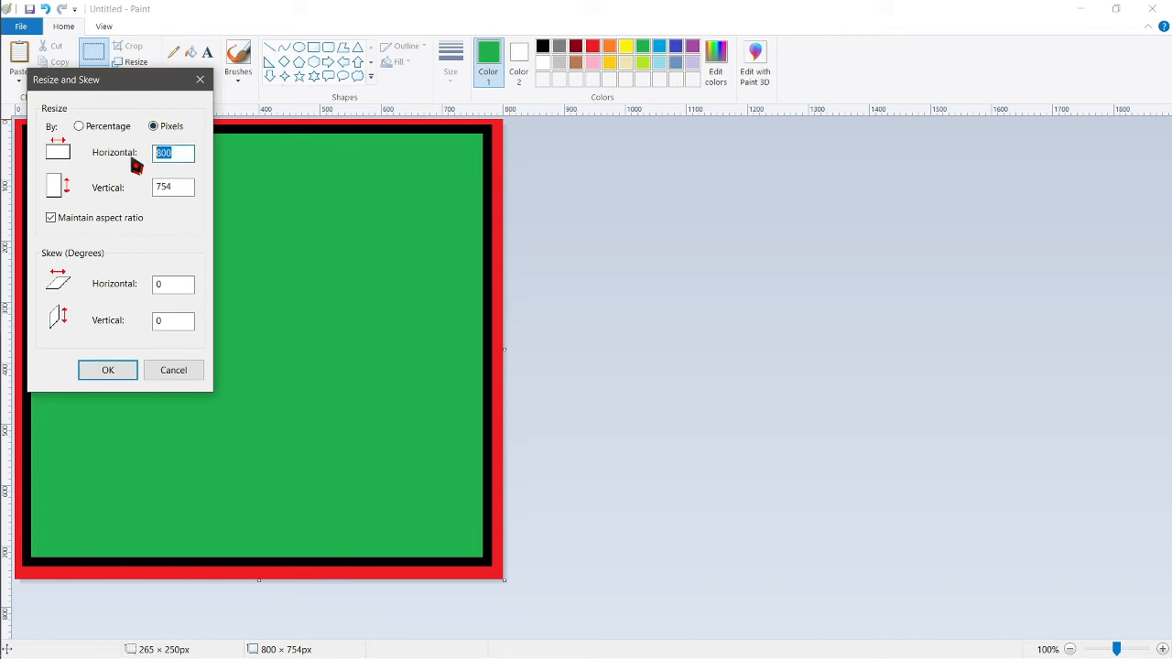
pyautogui.write('4')
pyautogui.click(128, 370)
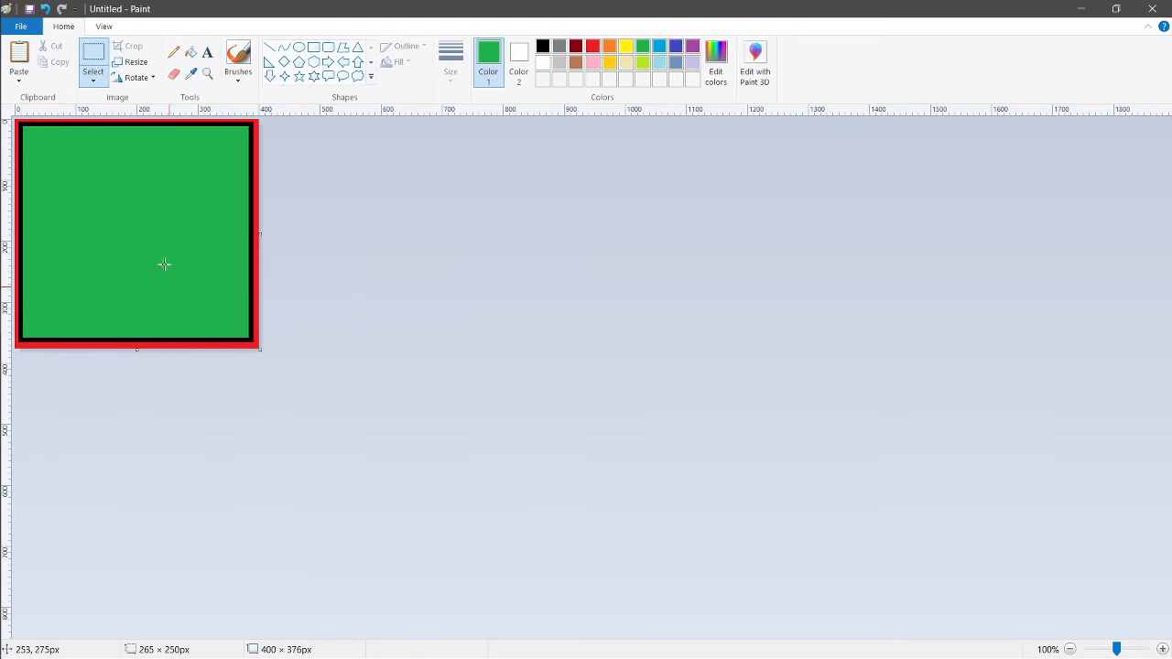
# Step: Skew the picture horizontally by 20 degrees
pyautogui.click(134, 66)
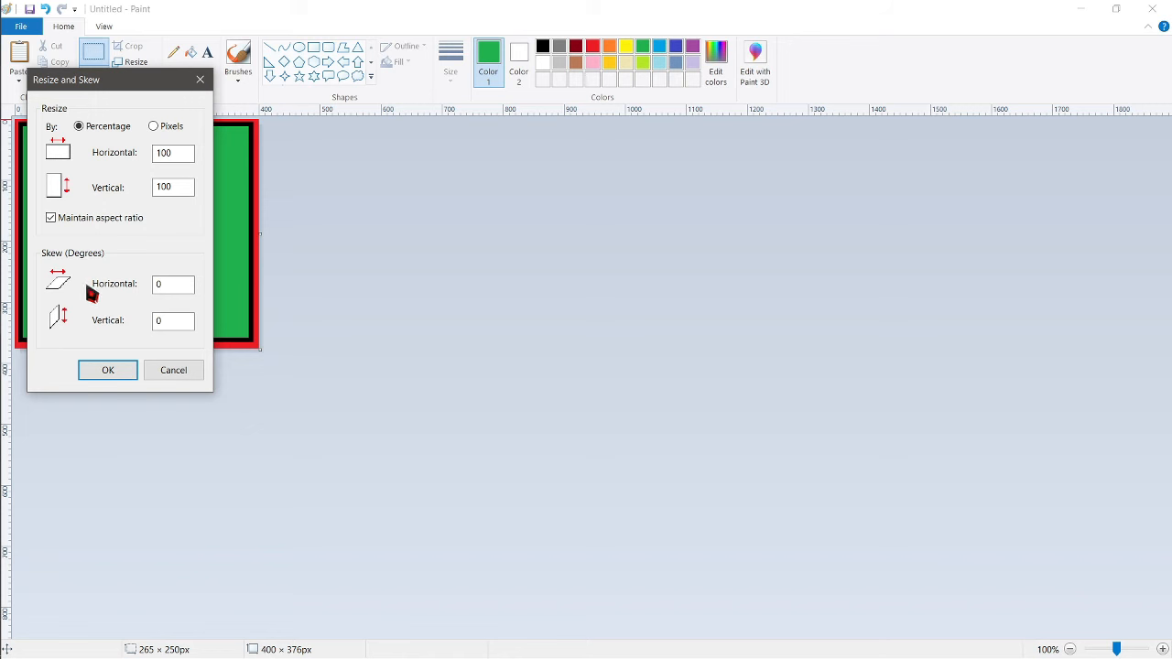
pyautogui.moveTo(178, 283); pyautogui.dragTo(147, 284)
pyautogui.write('20')
pyautogui.click(116, 372)
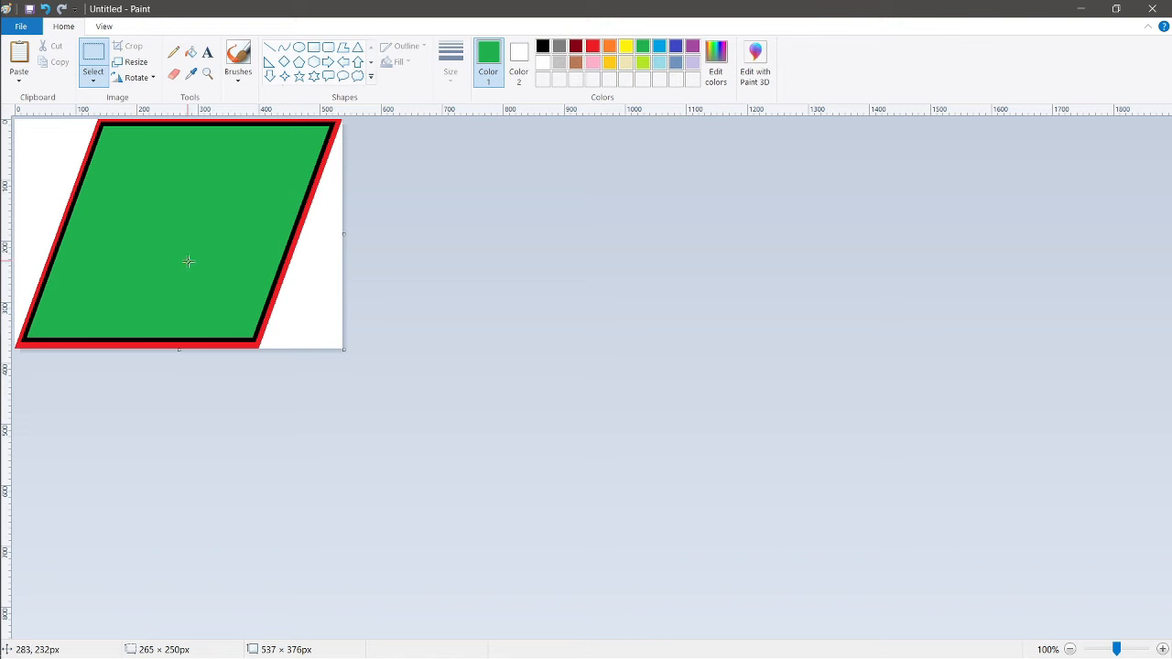
pyautogui.click(134, 62)
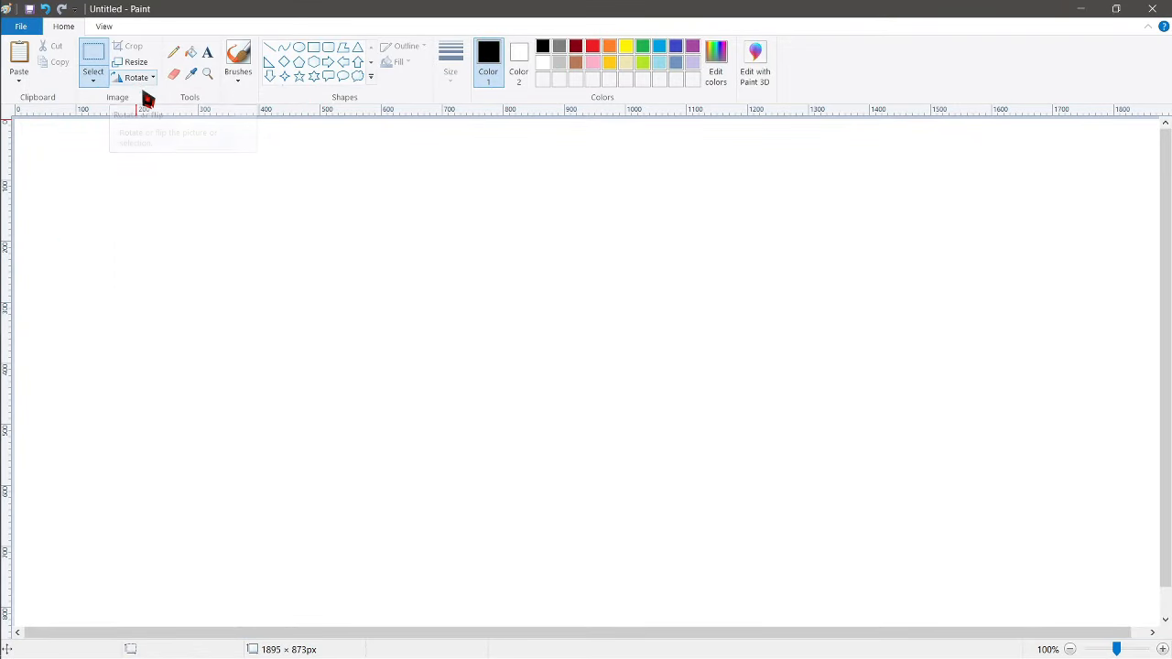
# Step: Draw a right-pointing arrow about 870 × 325 px on the blank canvas and fill it with red
pyautogui.click(328, 62)
pyautogui.moveTo(186, 211); pyautogui.dragTo(719, 410)
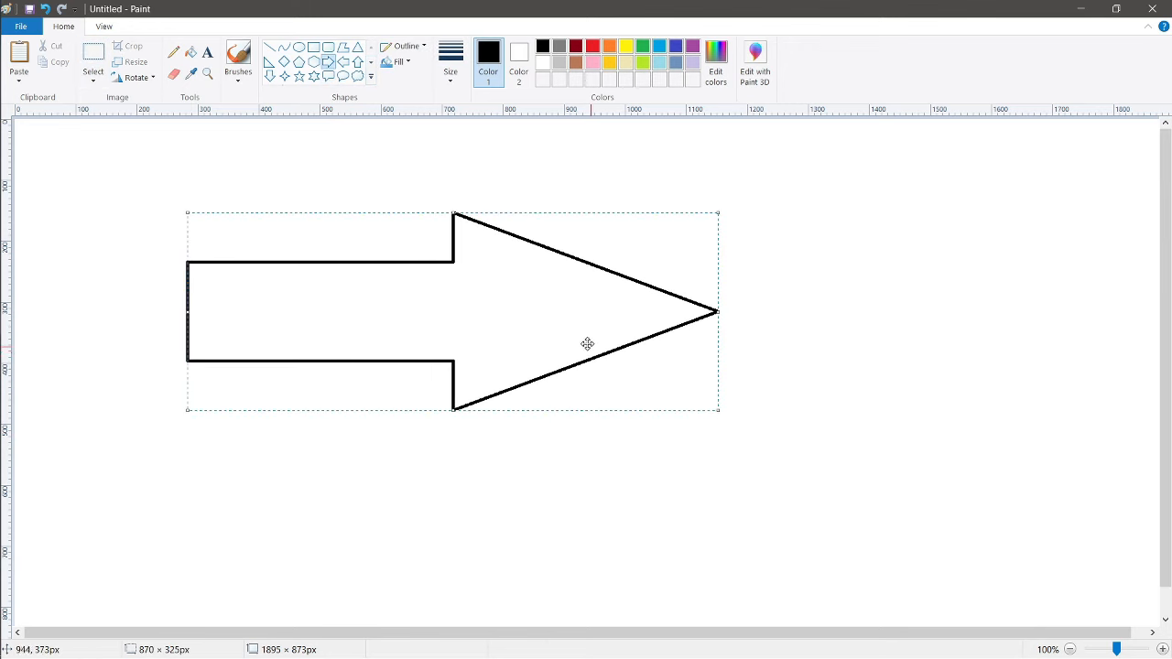
pyautogui.click(190, 52)
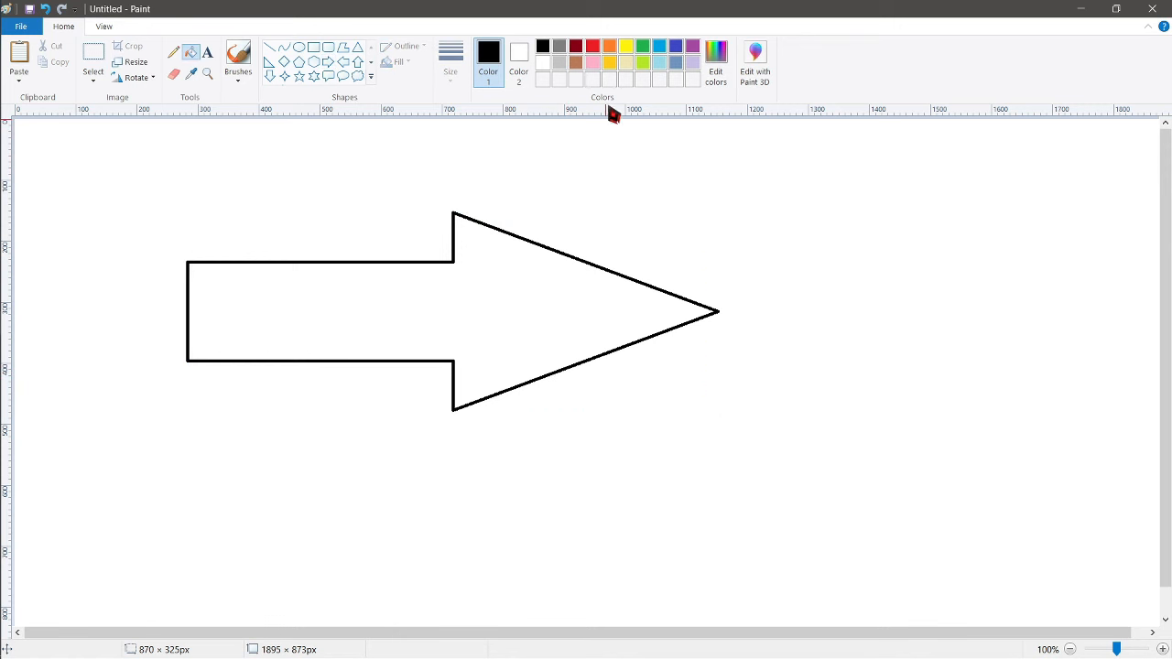
pyautogui.click(592, 46)
pyautogui.click(519, 295)
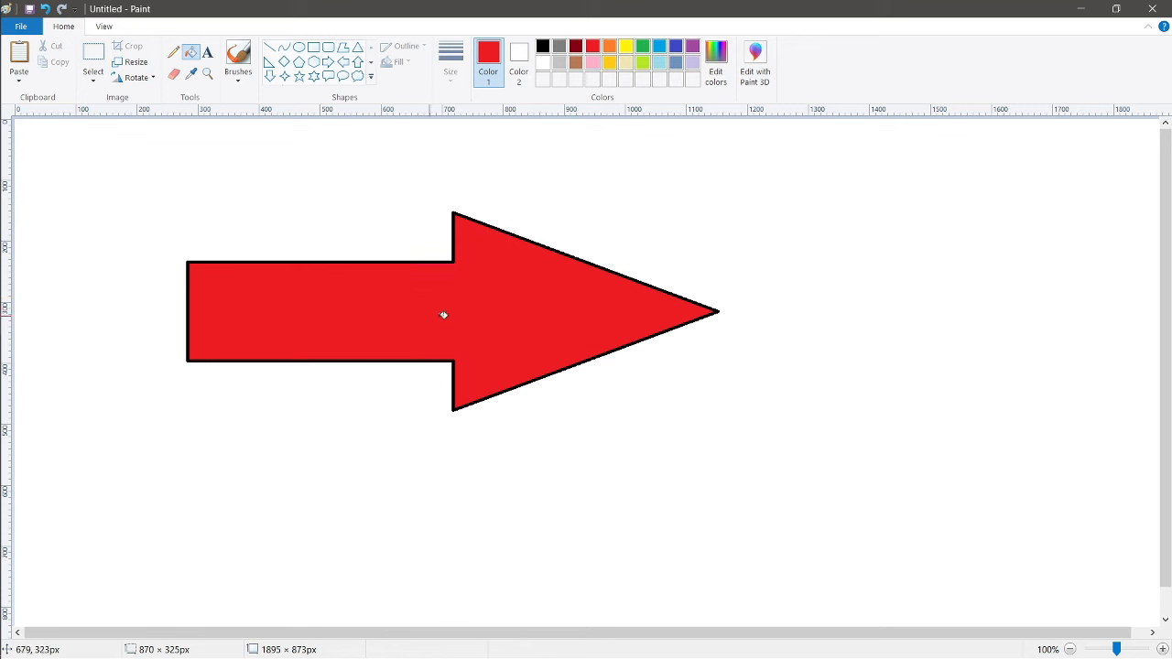
# Step: Select the red arrow with a rectangular selection, rotate it right by 90°, and undo the rotation
pyautogui.click(105, 68)
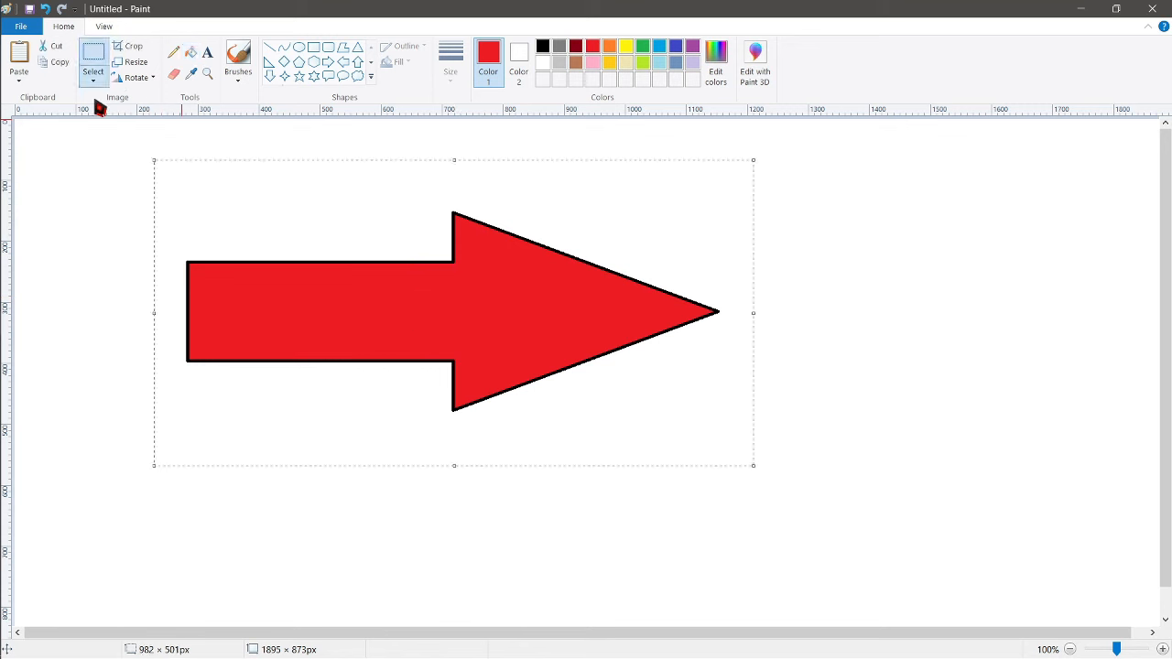
pyautogui.click(145, 78)
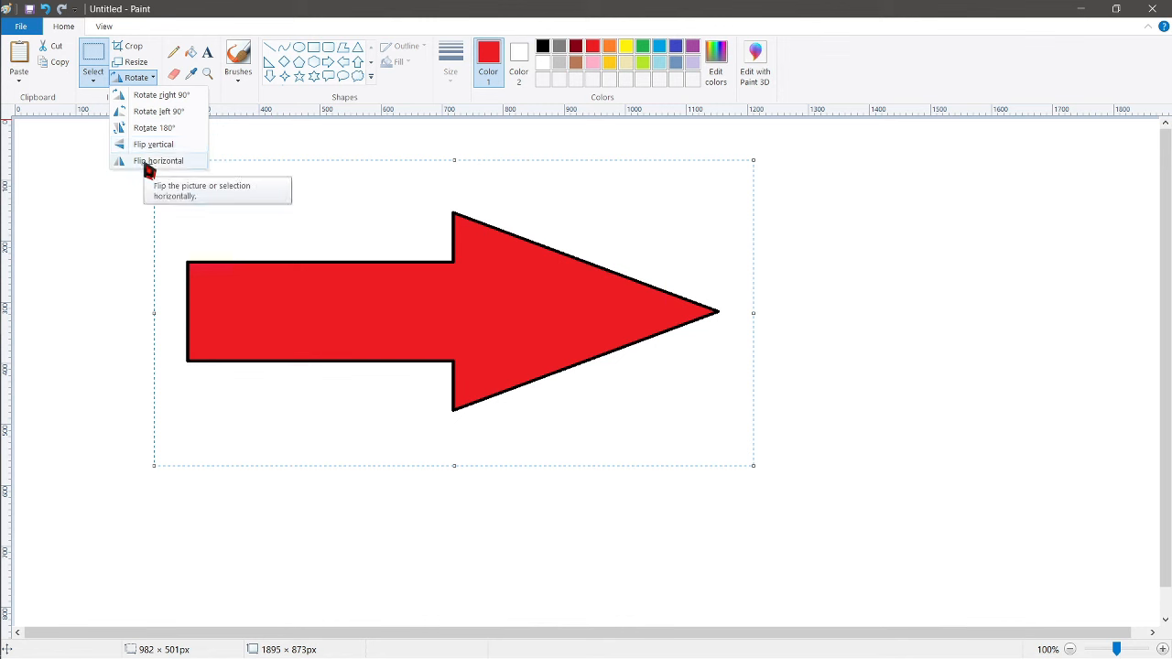
pyautogui.click(162, 99)
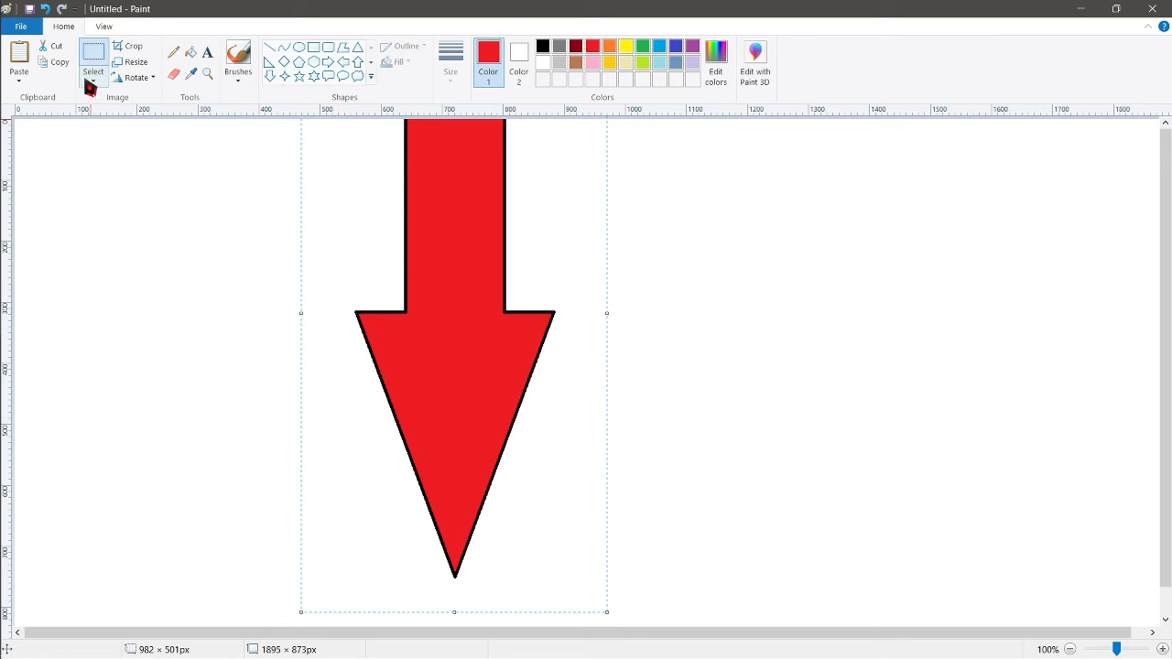
pyautogui.click(48, 11)
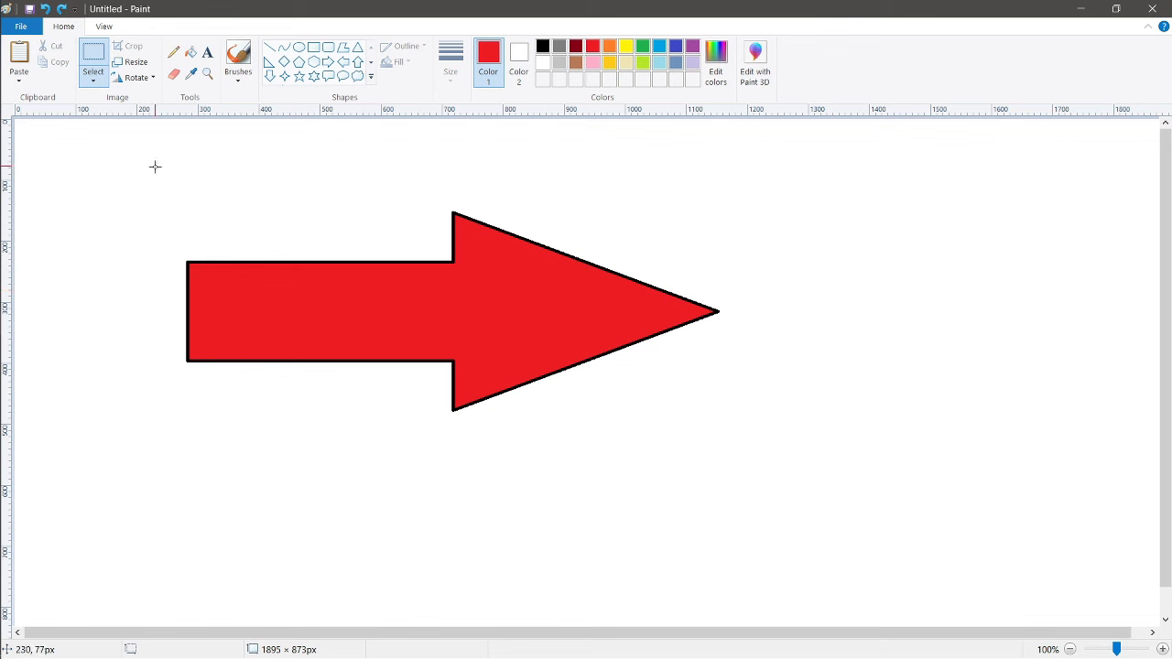
# Step: Select the area around the red arrow, rotate it left by 90°, and undo the rotation
pyautogui.moveTo(162, 171); pyautogui.dragTo(739, 454)
pyautogui.click(149, 80)
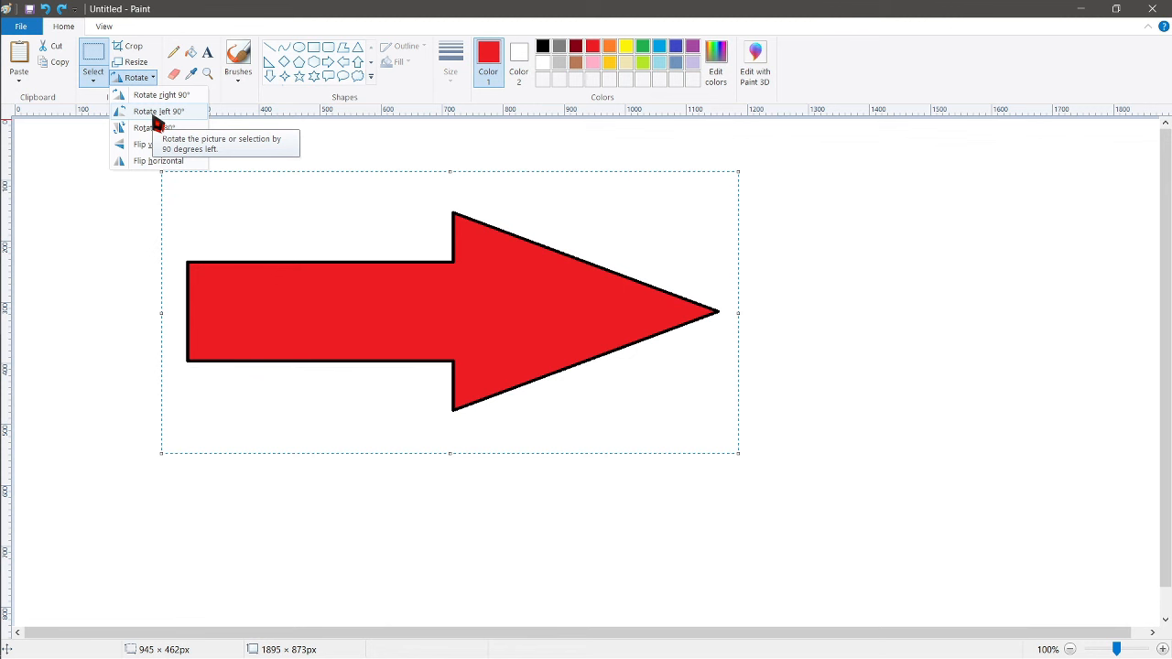
pyautogui.click(154, 114)
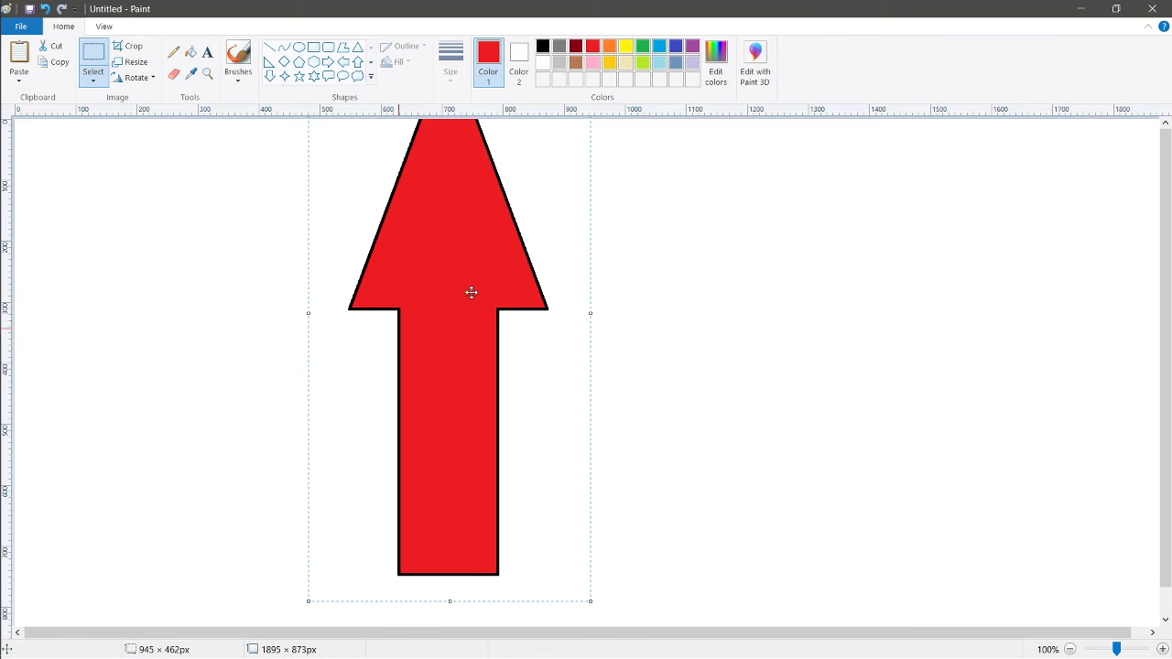
pyautogui.click(45, 10)
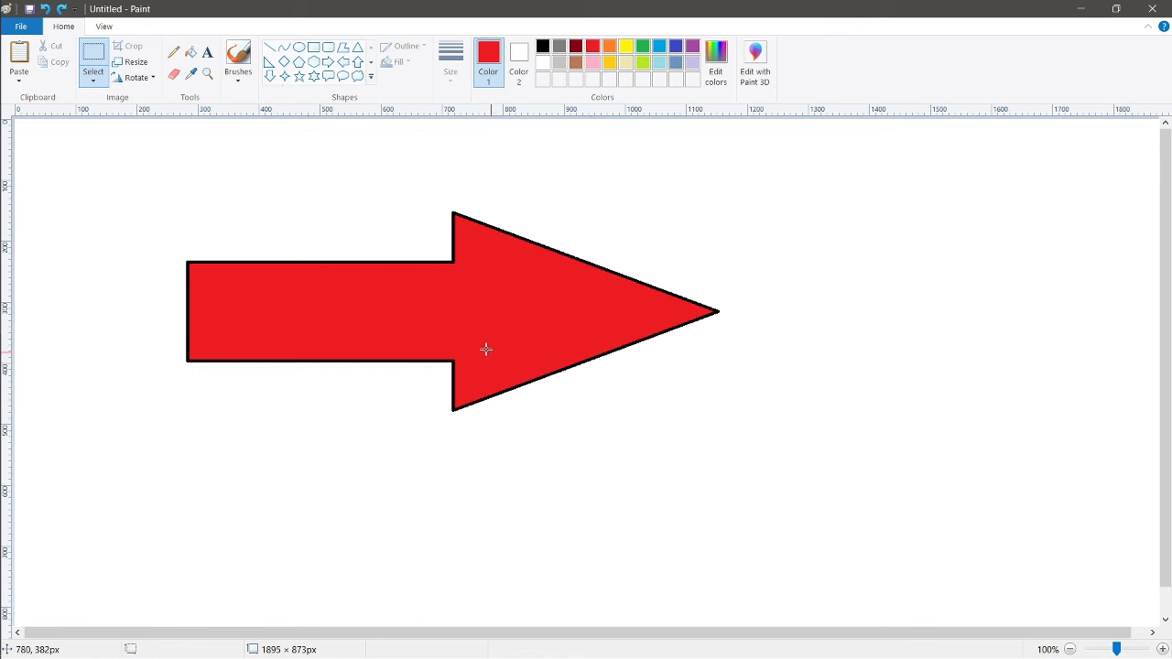
# Step: Select the red arrow with a rectangle of about 949 × 455 px and rotate it by 180°
pyautogui.moveTo(168, 180); pyautogui.dragTo(748, 458)
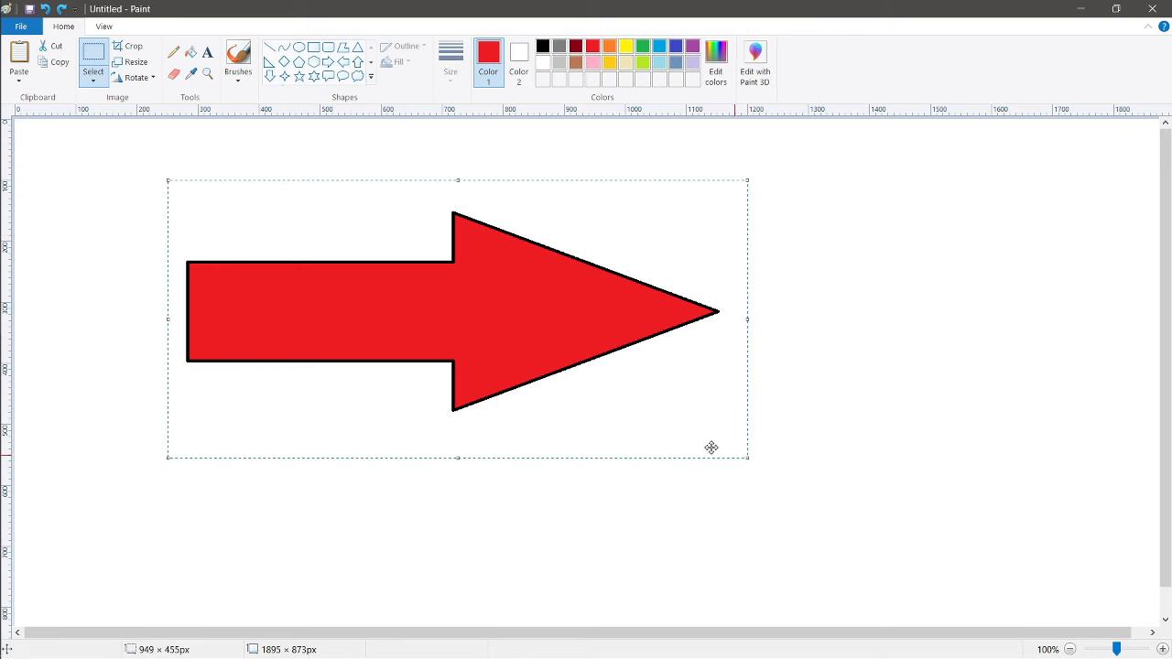
pyautogui.click(139, 78)
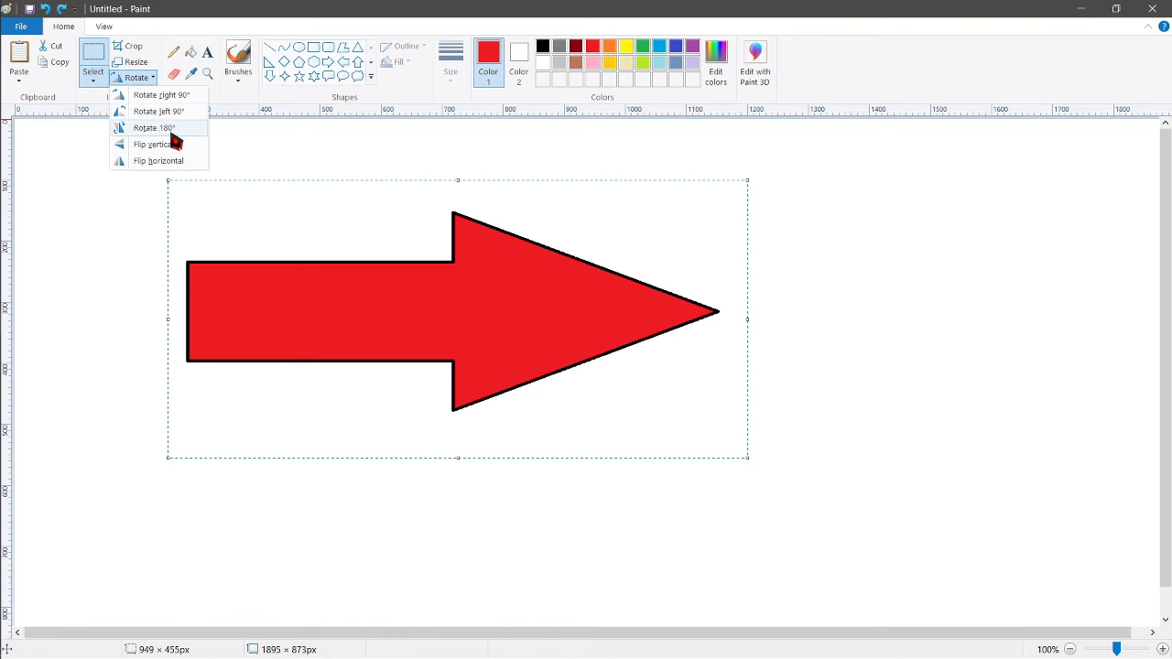
pyautogui.click(155, 128)
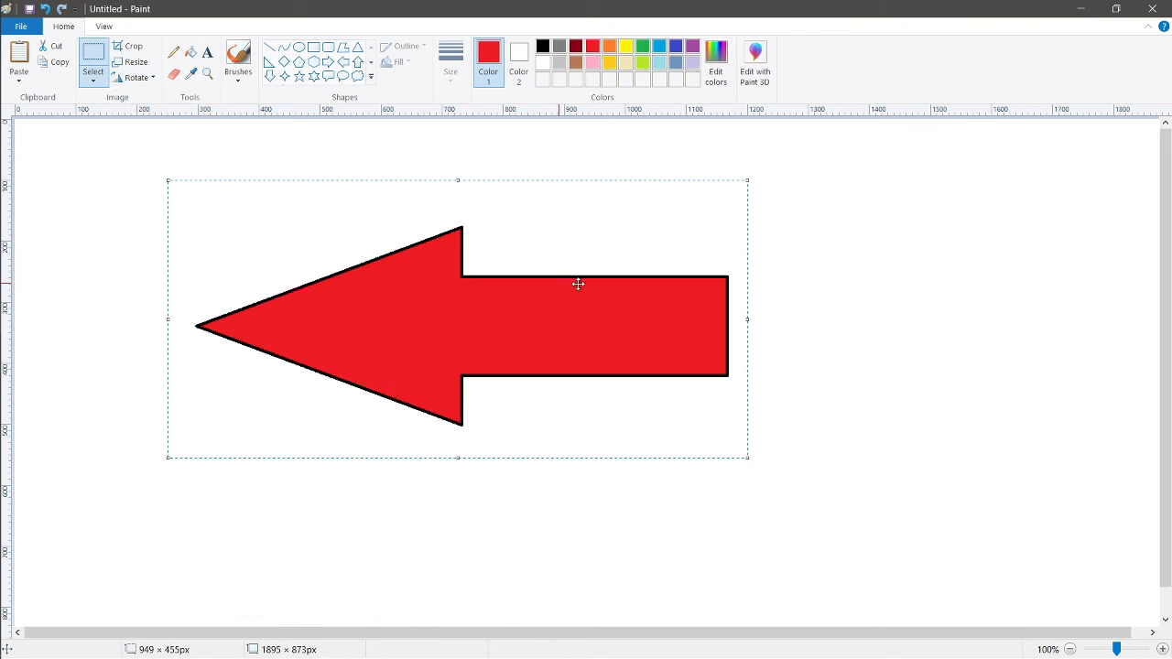